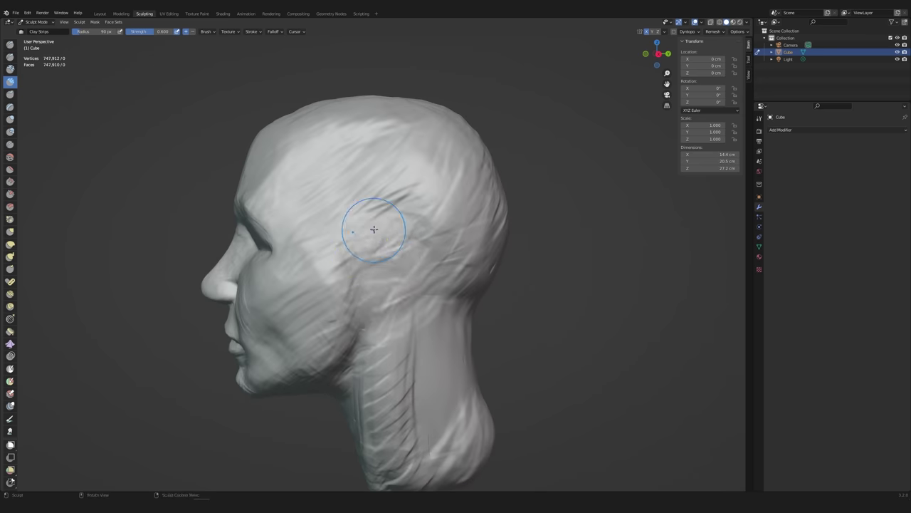
Build up the side of the head with a diagonal Clay Strips stroke between the temple and the jaw hinge.
drag(400, 210, 377, 256)
key(g)
mouse_move(378, 256)
middle_down()
mouse_move(329, 329)
mouse_move(505, 285)
mouse_move(455, 284)
mouse_move(541, 284)
middle_up()
scroll(399, 309, down, 3)
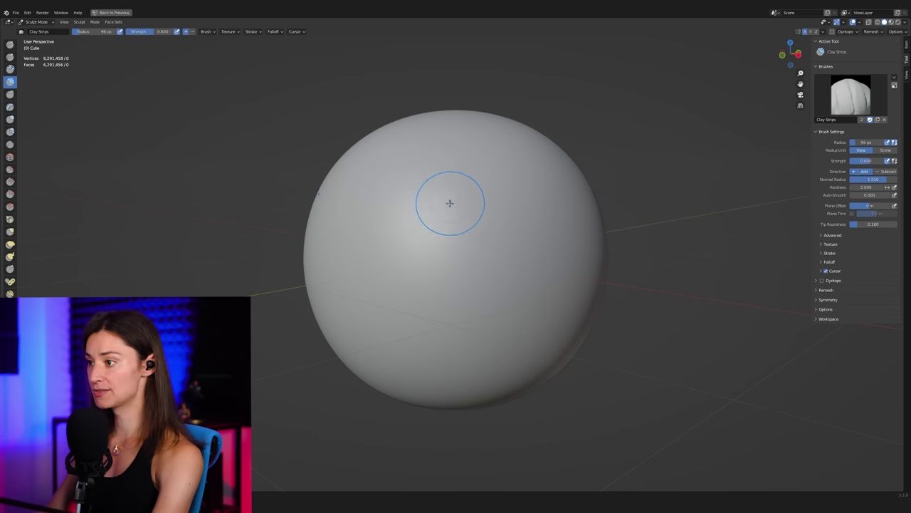
Set the Clay Strips radius to 77 px and sculpt diagonal test strokes across the front of the sphere.
middle_drag(467, 217, 472, 214)
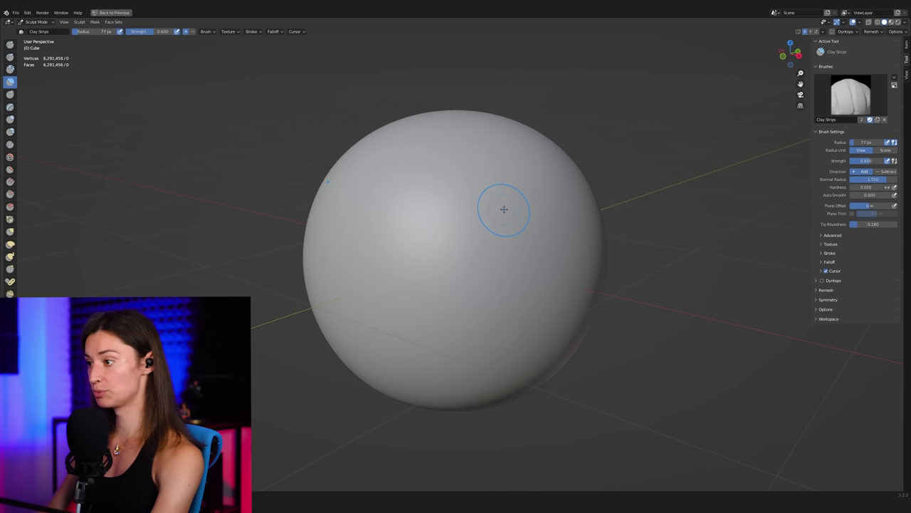
middle_drag(503, 208, 513, 203)
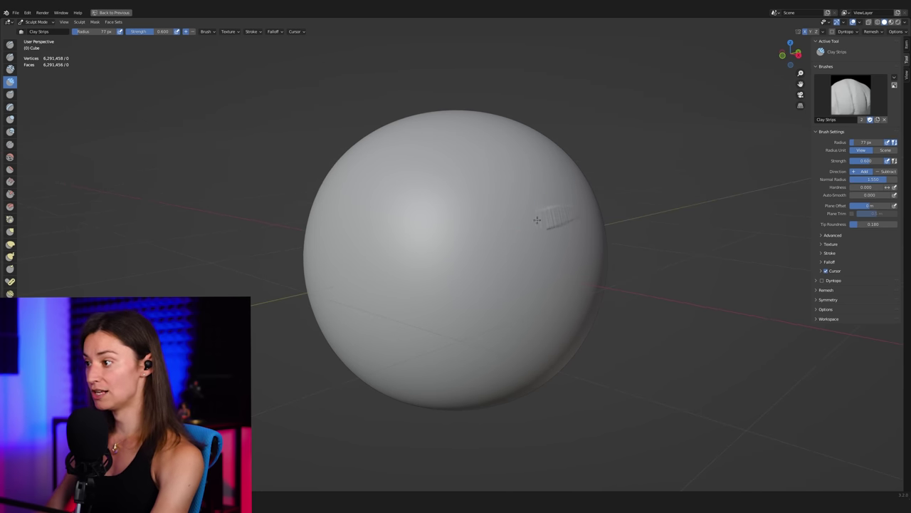
drag(442, 273, 366, 326)
mouse_move(421, 228)
middle_down()
mouse_move(443, 214)
mouse_move(475, 214)
mouse_move(534, 165)
middle_up()
drag(534, 165, 420, 275)
drag(498, 249, 437, 301)
middle_drag(438, 301, 474, 221)
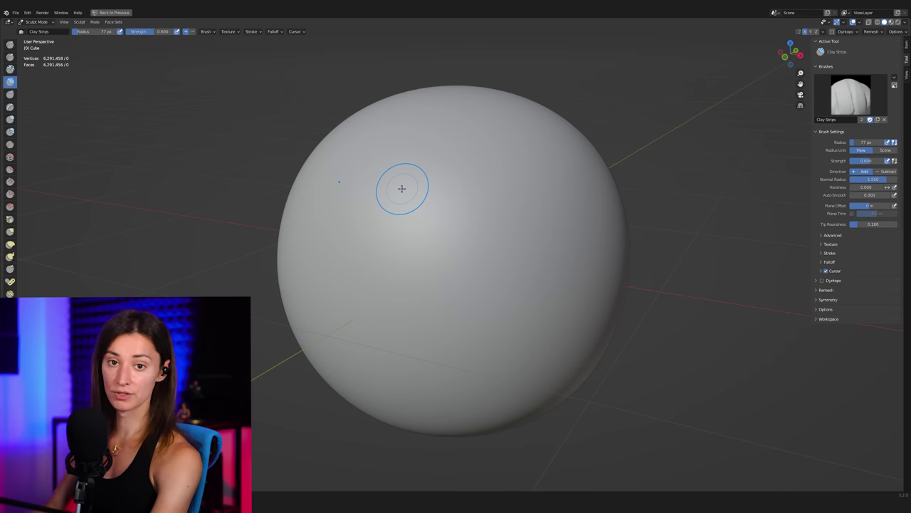
Try a wavy Clay Strips stroke across the front of the sphere and examine its surface up close.
middle_drag(529, 180, 575, 187)
drag(495, 236, 409, 288)
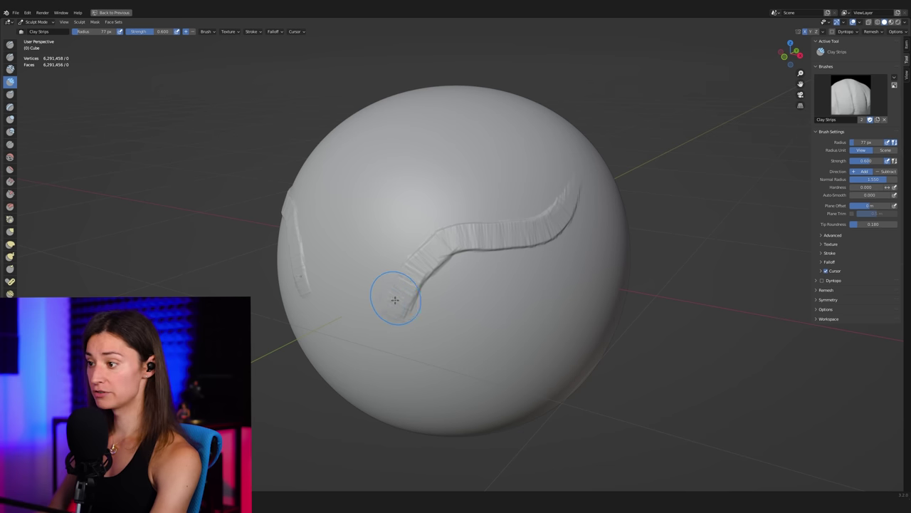
mouse_move(415, 268)
mouse_down()
mouse_move(464, 233)
mouse_move(504, 237)
mouse_up()
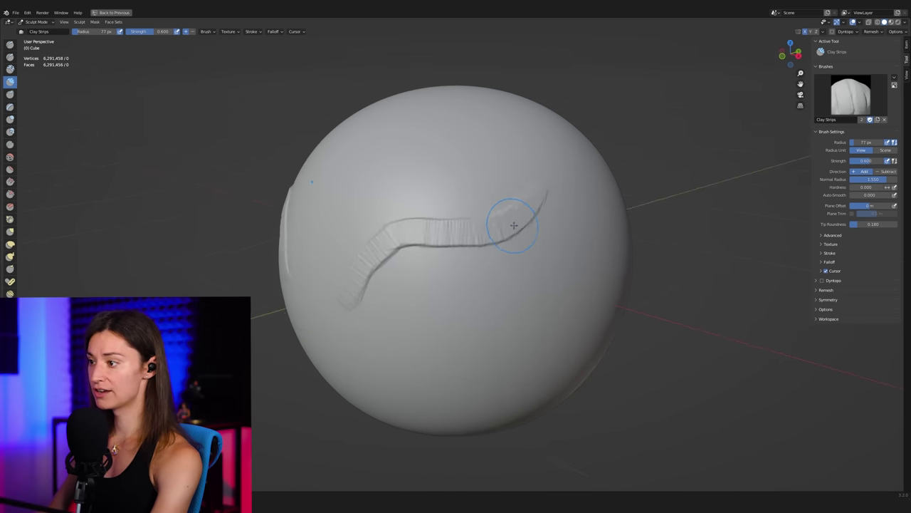
scroll(526, 213, up, 6)
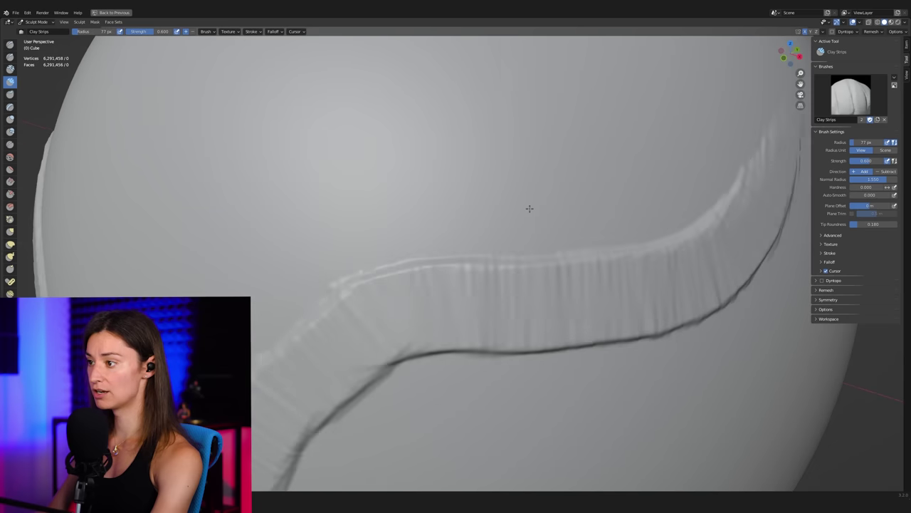
middle_drag(529, 207, 533, 275)
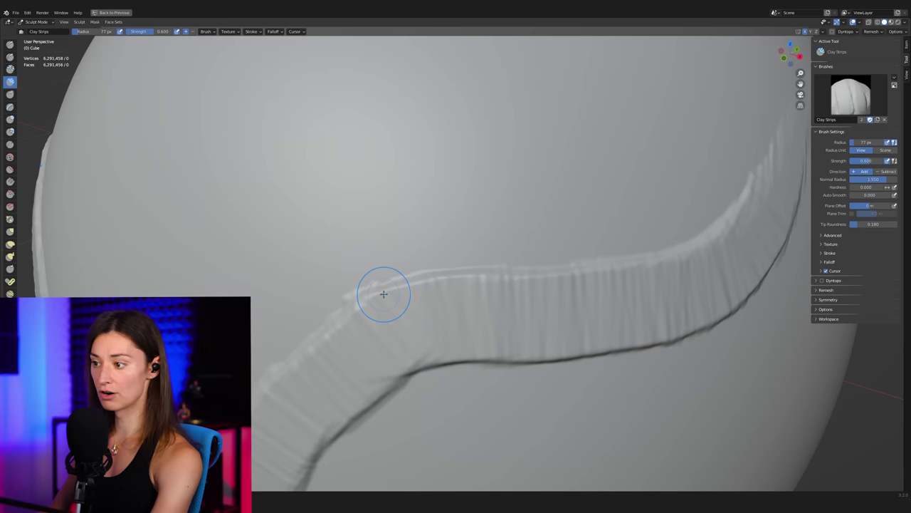
middle_drag(386, 297, 402, 264)
scroll(428, 277, down, 2)
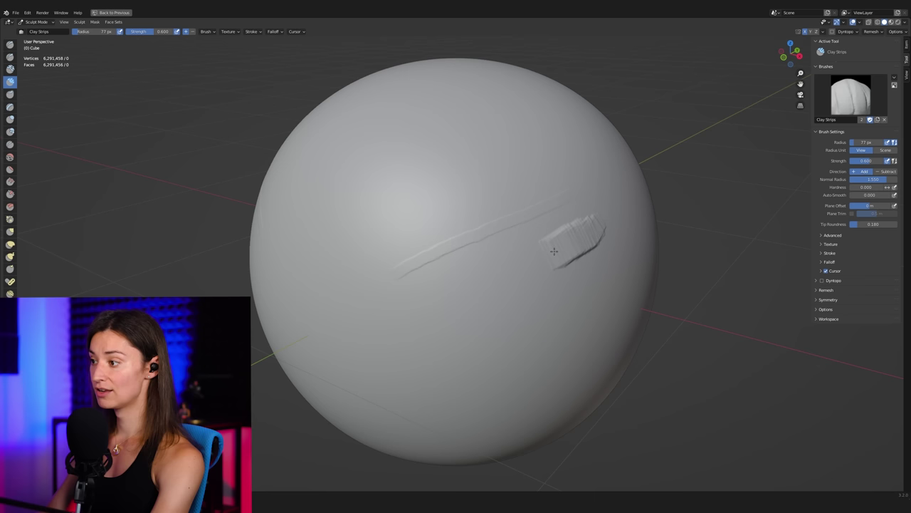
Try roughly parallel diagonal Clay Strips strokes of varying pressure on the sphere and inspect them from different angles.
mouse_move(554, 251)
mouse_down()
mouse_move(494, 270)
mouse_move(384, 346)
mouse_up()
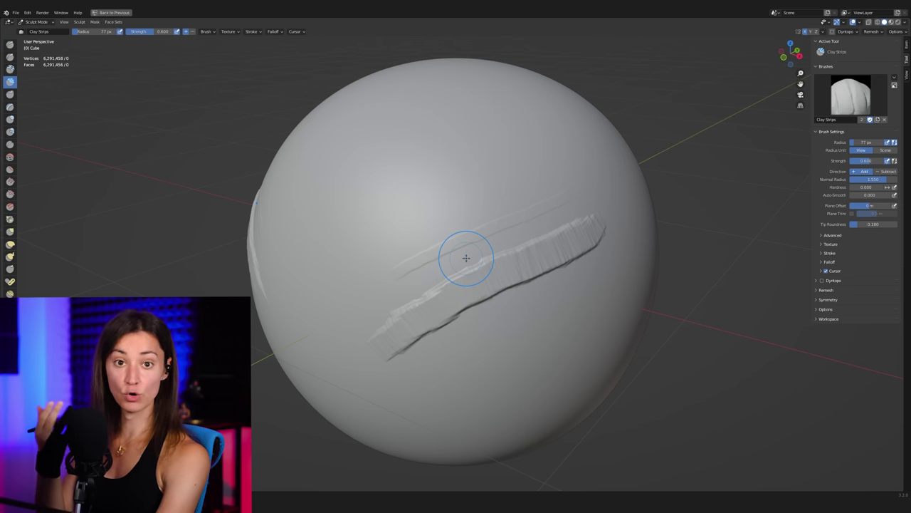
middle_drag(466, 258, 554, 167)
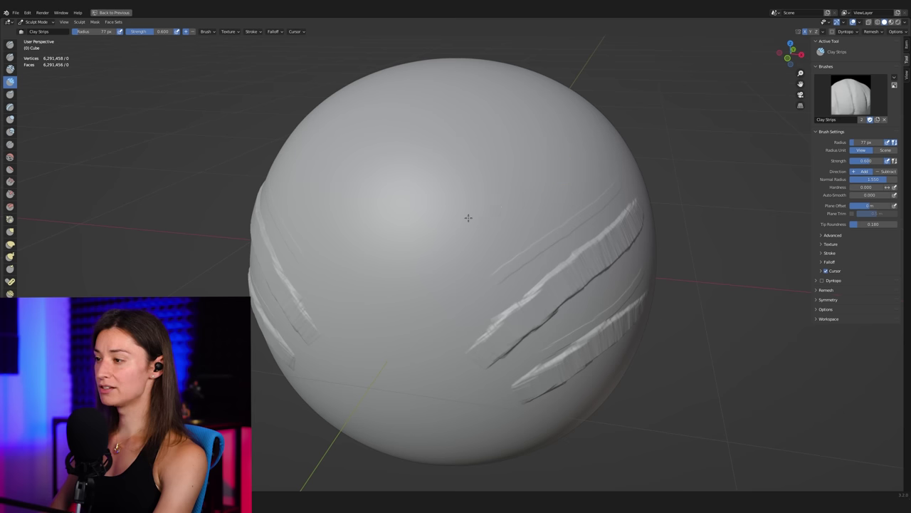
middle_drag(356, 270, 530, 198)
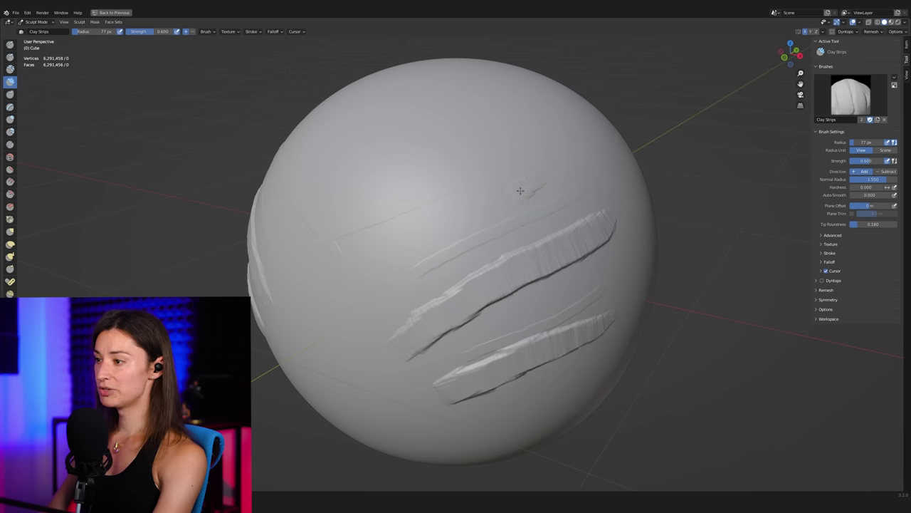
middle_drag(378, 216, 456, 261)
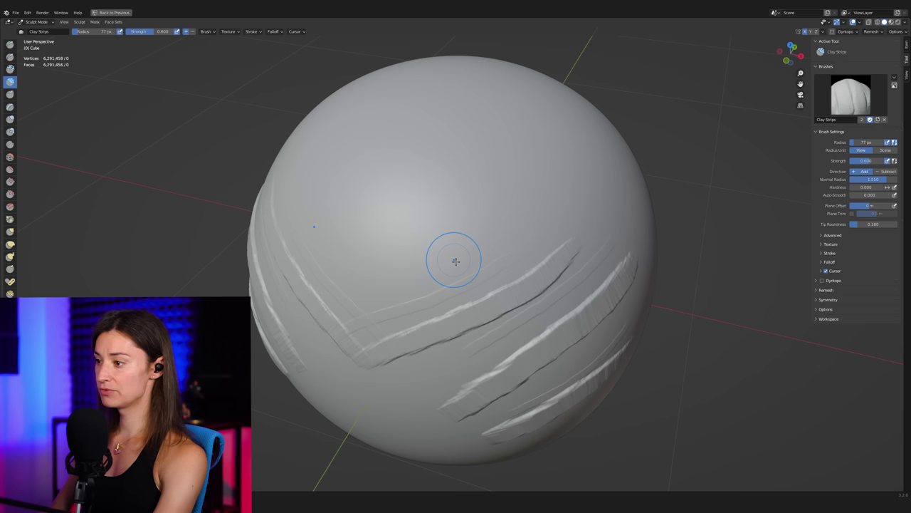
middle_drag(538, 272, 567, 191)
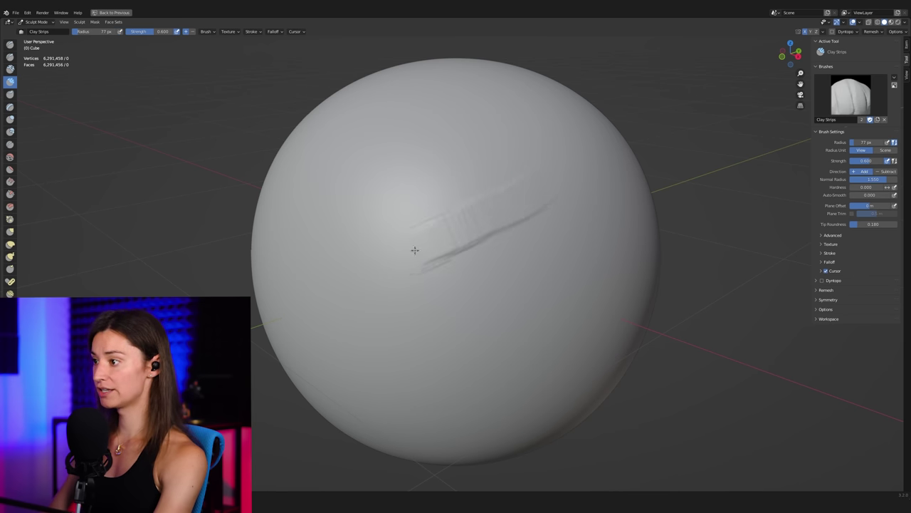
Sculpt a heavier diagonal Clay Strips stroke below the existing light one, and enlarge the brush radius to 261 px.
drag(562, 242, 360, 338)
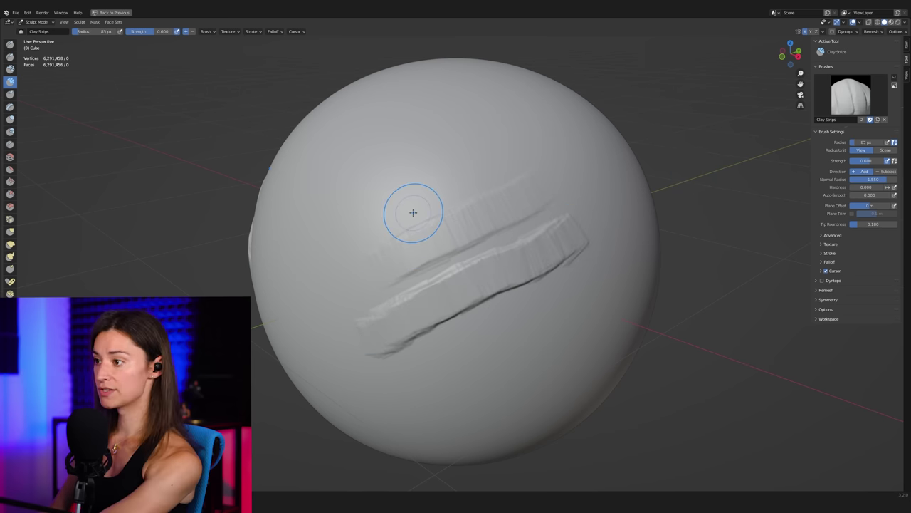
key(bracketright)
key(bracketright)
key(bracketright)
key(bracketright)
key(bracketright)
key(bracketright)
key(bracketright)
key(bracketright)
key(bracketright)
key(bracketright)
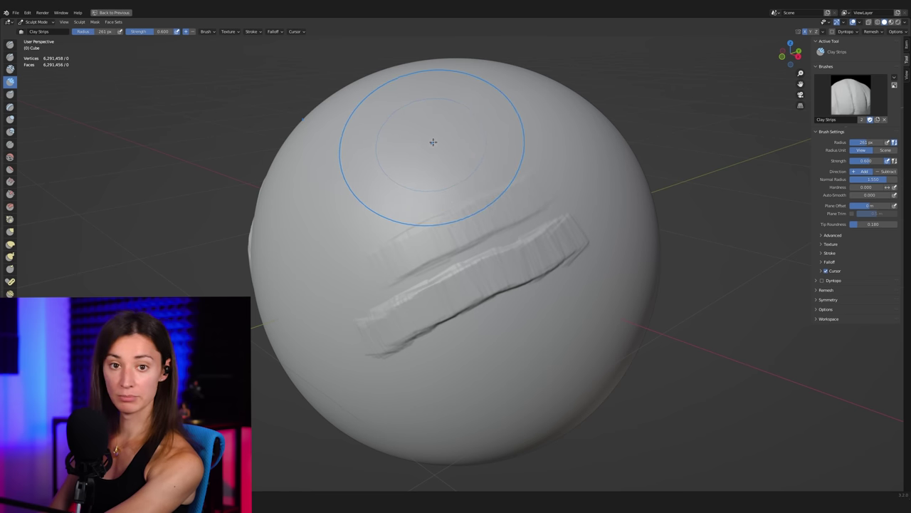
Reduce the brush radius to 78 px and add another diagonal Clay Strips stroke below the existing ones.
key(bracketleft)
key(bracketleft)
key(bracketleft)
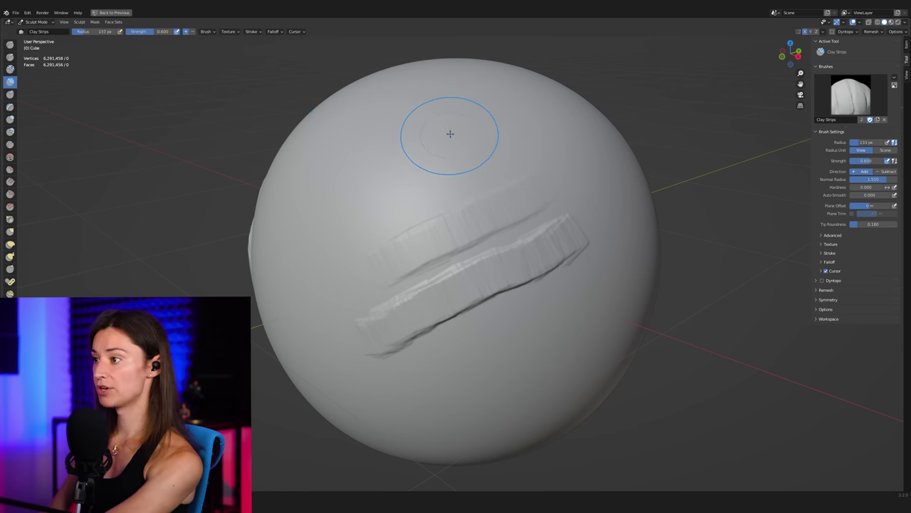
key(bracketleft)
key(bracketleft)
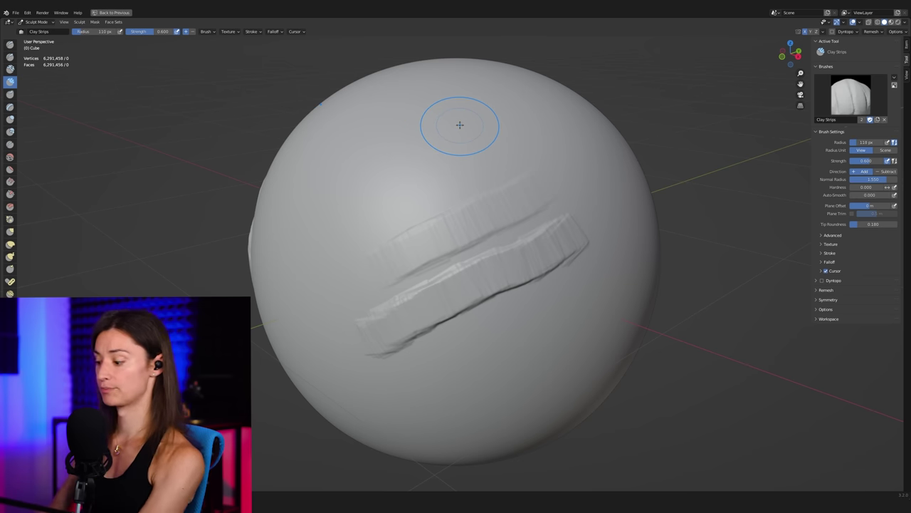
key(bracketright)
key(bracketright)
middle_drag(484, 148, 458, 214)
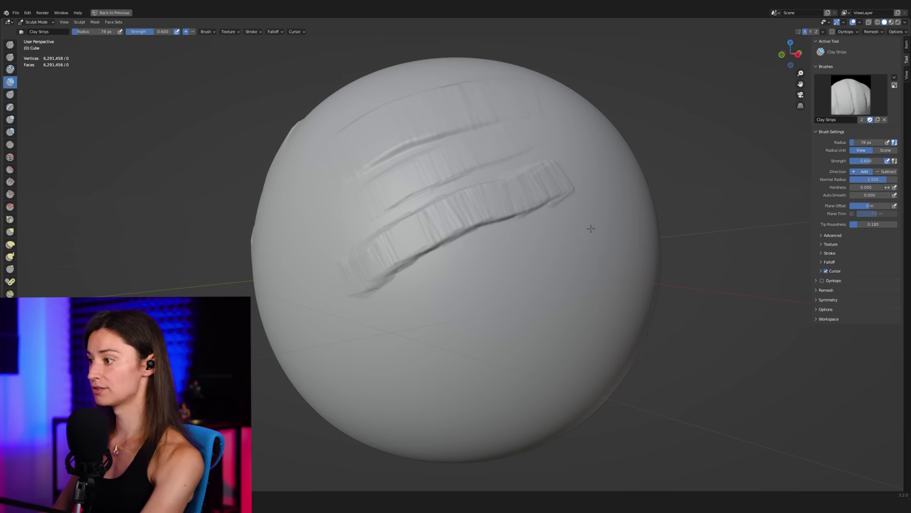
drag(591, 228, 397, 317)
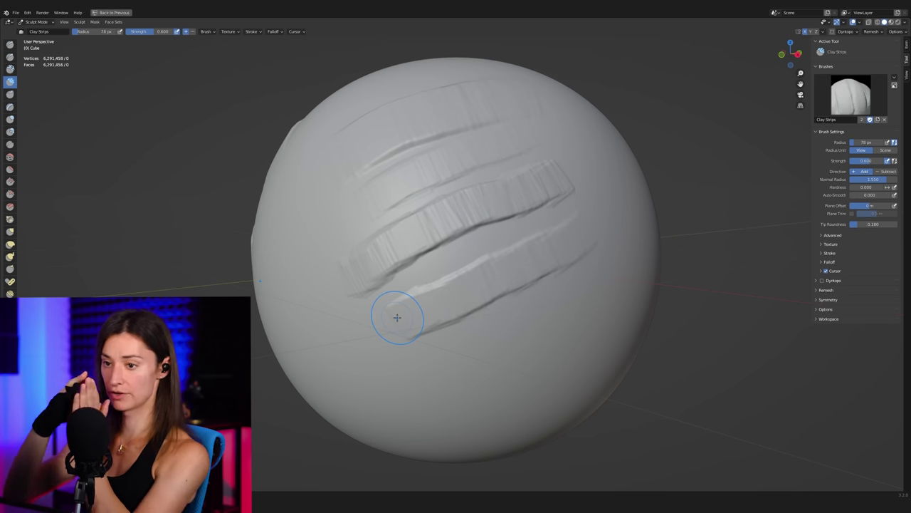
Try long curved Clay Strips strokes on the untouched side of the sphere.
middle_drag(392, 373, 531, 148)
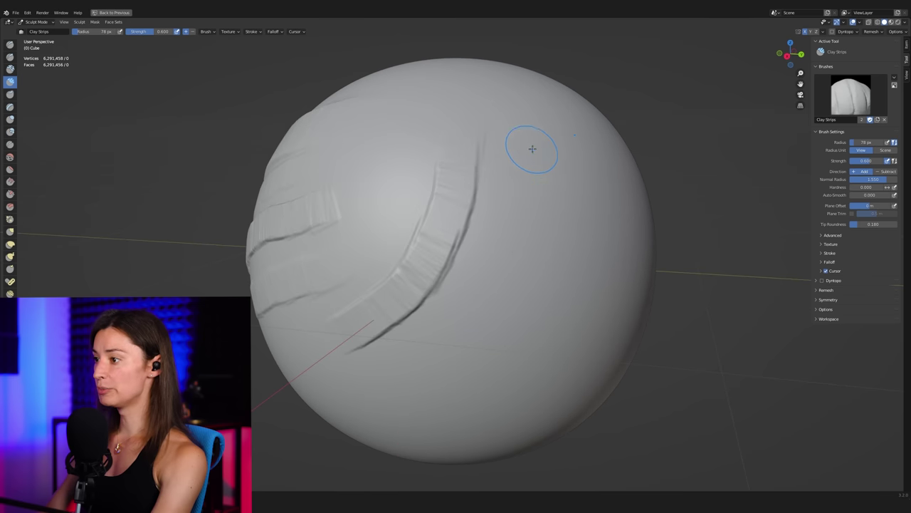
mouse_move(531, 148)
mouse_down()
mouse_move(524, 233)
mouse_move(406, 365)
mouse_up()
mouse_move(438, 226)
middle_down()
mouse_move(449, 224)
mouse_move(450, 248)
middle_up()
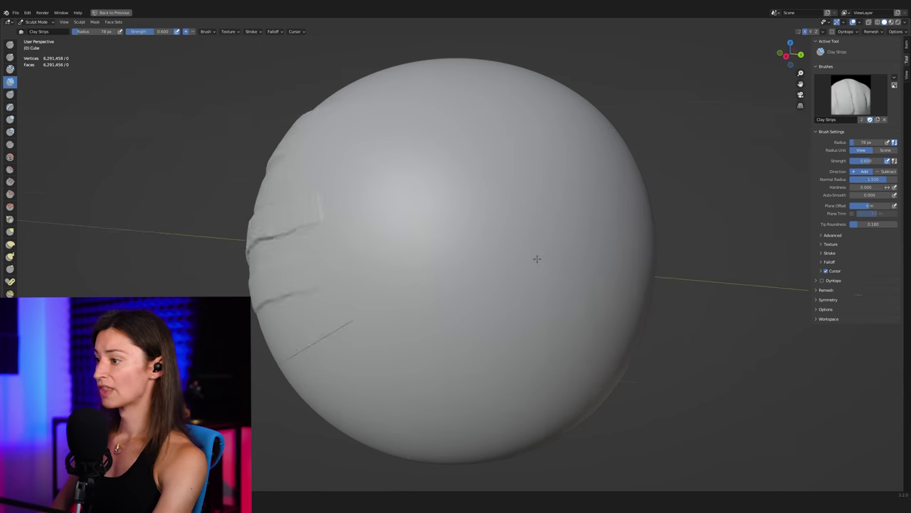
mouse_move(536, 259)
middle_down()
mouse_move(562, 259)
mouse_move(576, 281)
mouse_move(557, 272)
mouse_move(569, 277)
middle_up()
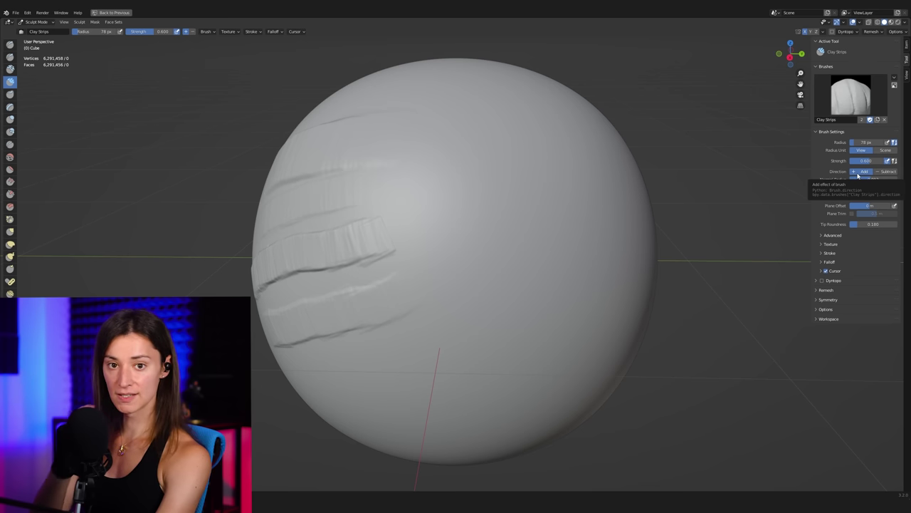
Set the brush's Normal Radius to 0.893 and test it with long wavy strokes around the sphere.
mouse_move(457, 193)
middle_down()
mouse_move(427, 228)
mouse_move(455, 189)
middle_up()
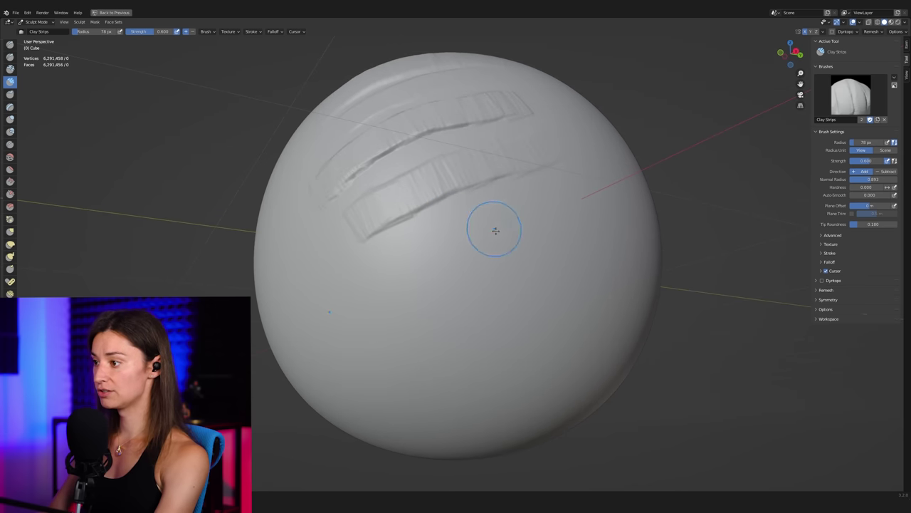
drag(465, 290, 387, 326)
middle_drag(387, 326, 443, 268)
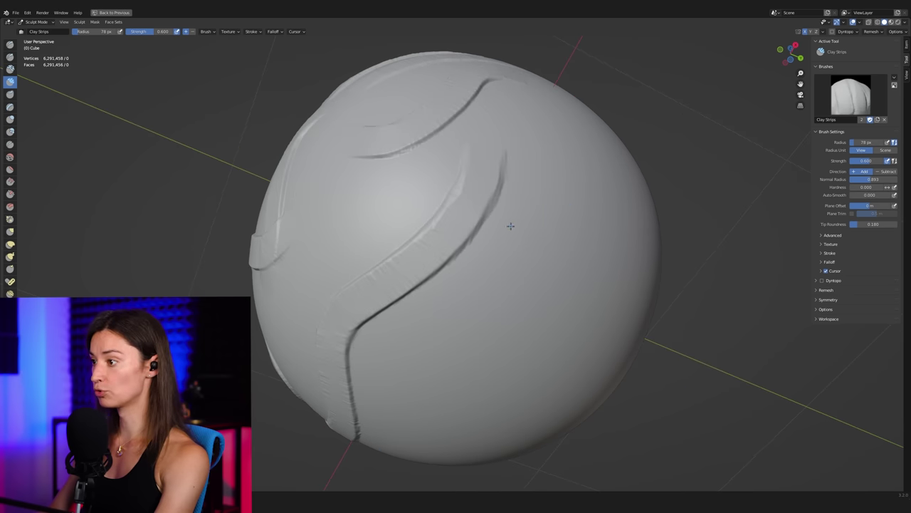
mouse_move(582, 165)
mouse_down()
mouse_move(491, 277)
mouse_move(402, 449)
mouse_up()
mouse_move(448, 295)
middle_down()
mouse_move(428, 285)
mouse_move(492, 247)
mouse_move(490, 205)
mouse_move(513, 206)
middle_up()
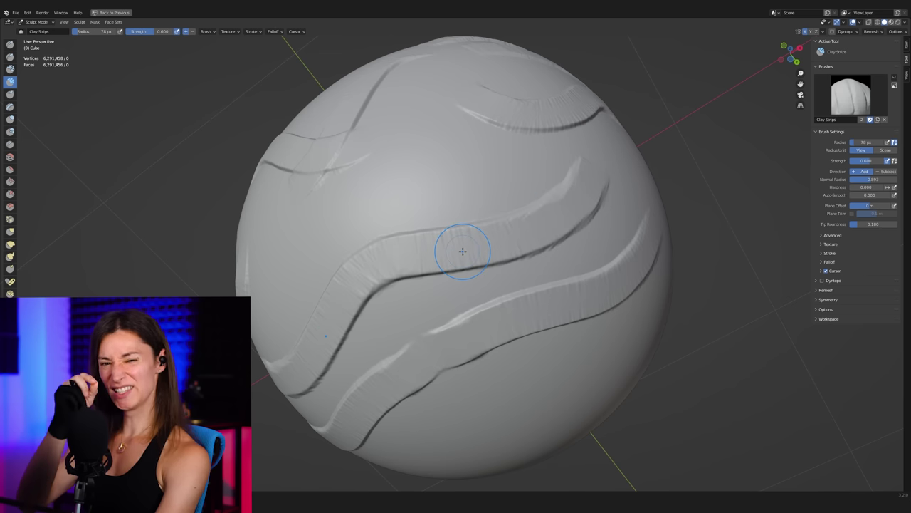
middle_drag(446, 237, 512, 244)
Set the brush's Input Samples to 64 and test it with wavy strokes across the sphere, undoing each one.
click(822, 254)
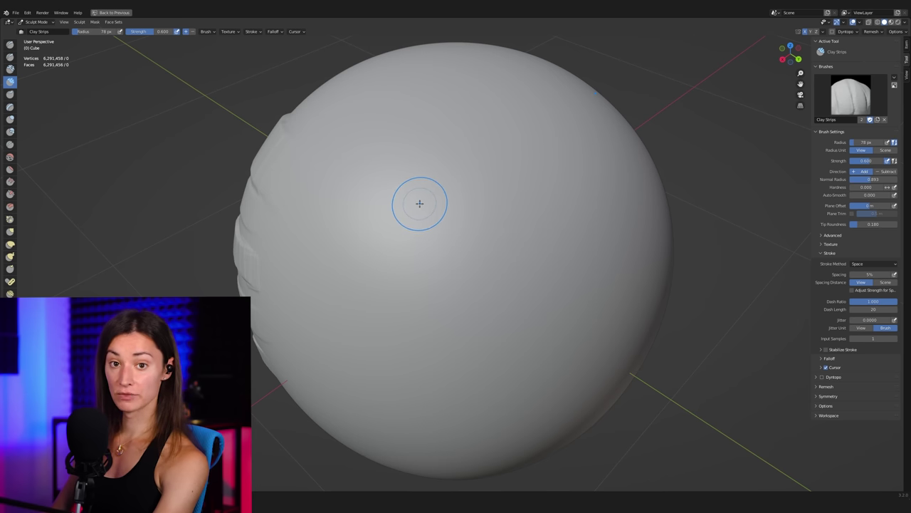
middle_drag(408, 224, 474, 251)
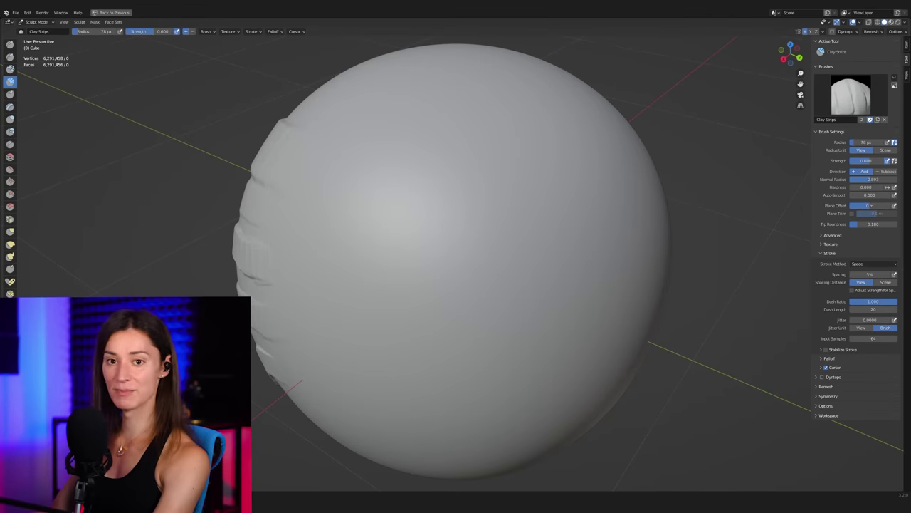
mouse_move(377, 167)
mouse_down()
mouse_move(378, 279)
mouse_move(456, 287)
mouse_move(491, 163)
mouse_move(528, 173)
mouse_move(517, 277)
mouse_move(537, 347)
mouse_move(609, 249)
mouse_move(632, 177)
mouse_move(670, 206)
mouse_up()
mouse_move(561, 205)
middle_down()
mouse_move(545, 179)
mouse_move(562, 214)
middle_up()
middle_drag(501, 182, 474, 238)
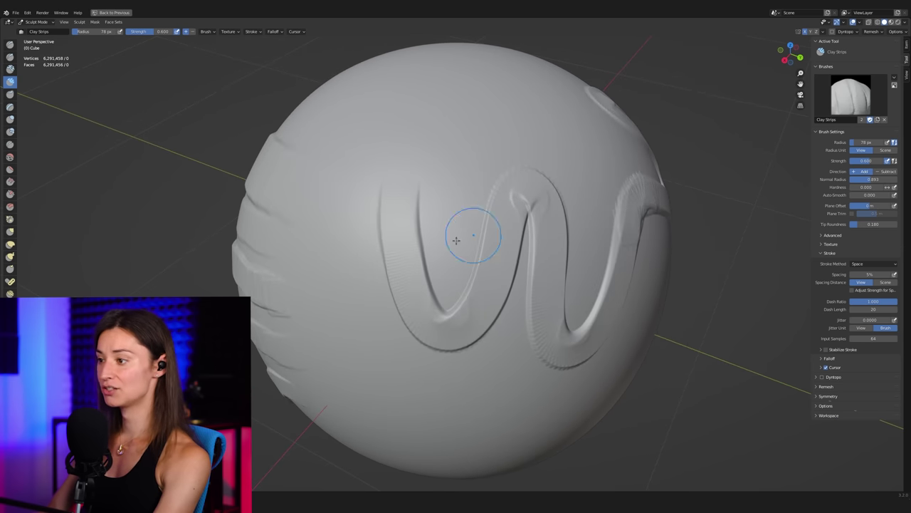
key(ctrl+z)
mouse_move(353, 189)
mouse_down()
mouse_move(417, 311)
mouse_move(492, 216)
mouse_move(590, 138)
mouse_move(728, 161)
mouse_up()
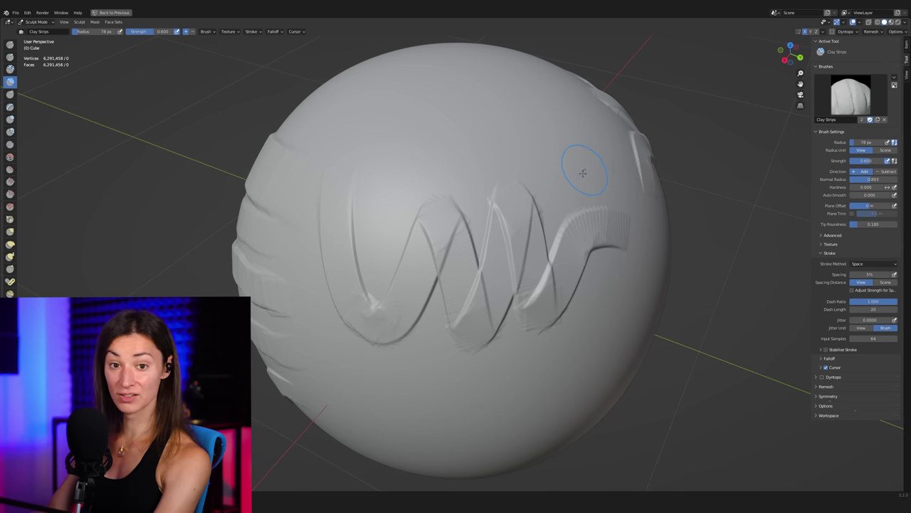
key(ctrl+z)
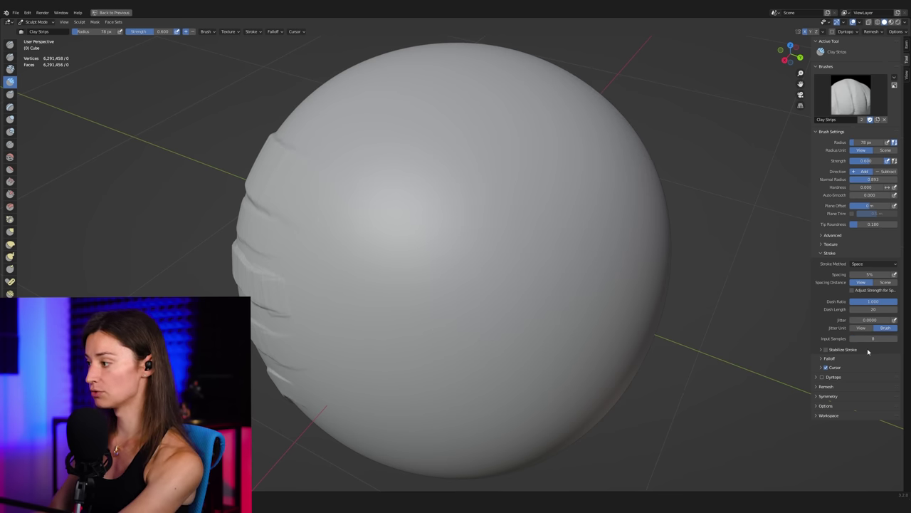
Set the brush's Input Samples to 8 and test it with looping strokes, leaving a wide zigzag across the sphere.
mouse_move(475, 218)
middle_down()
mouse_move(488, 225)
mouse_move(342, 242)
middle_up()
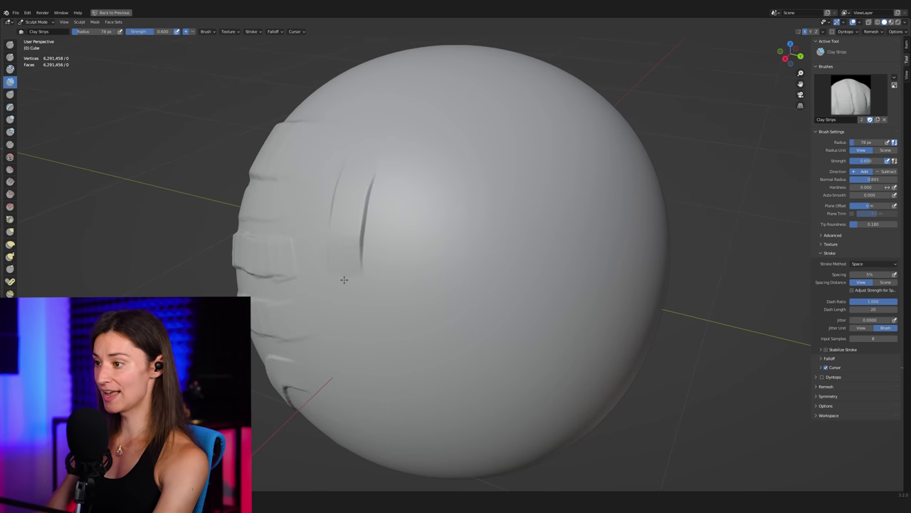
mouse_move(344, 279)
mouse_down()
mouse_move(381, 313)
mouse_move(403, 215)
mouse_move(431, 175)
mouse_move(448, 215)
mouse_move(436, 304)
mouse_move(468, 334)
mouse_move(488, 224)
mouse_move(526, 170)
mouse_up()
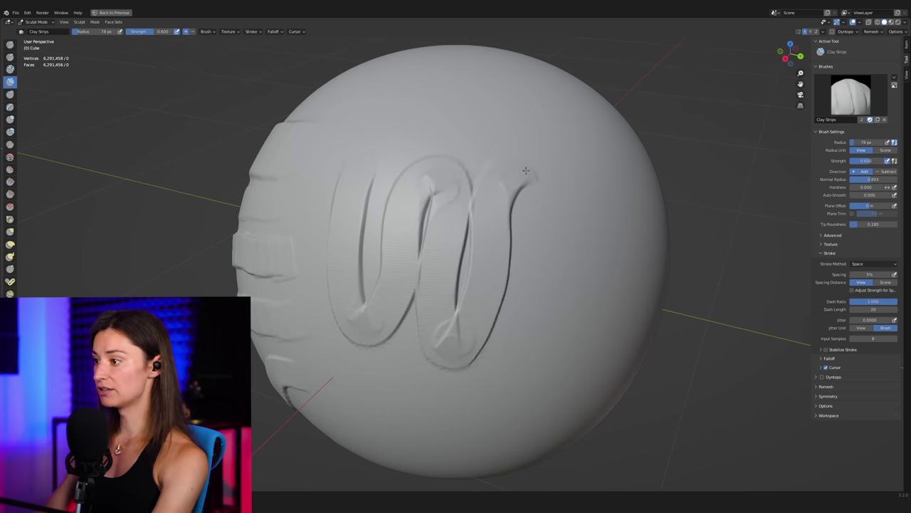
key(ctrl+z)
key(ctrl+shift+z)
key(ctrl+z)
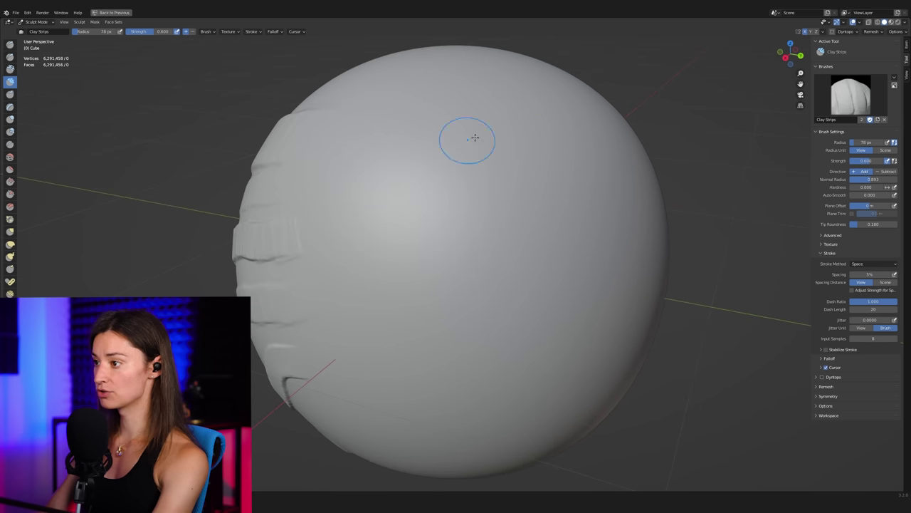
mouse_move(475, 138)
mouse_down()
mouse_move(370, 245)
mouse_move(526, 264)
mouse_move(541, 313)
mouse_move(400, 309)
mouse_up()
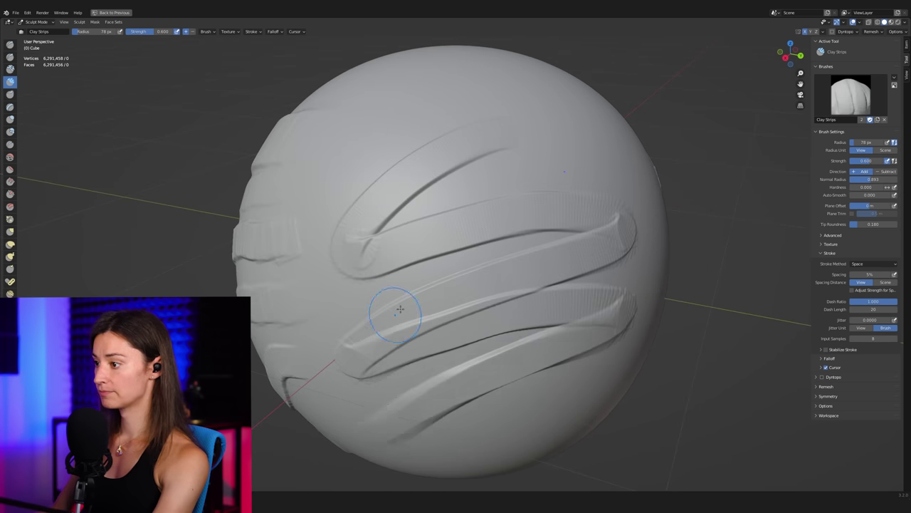
Examine the ridged surface of the zigzag Clay Strips strokes up close and from a wider view.
mouse_move(400, 309)
middle_down()
mouse_move(400, 289)
mouse_move(464, 198)
middle_up()
scroll(467, 192, up, 6)
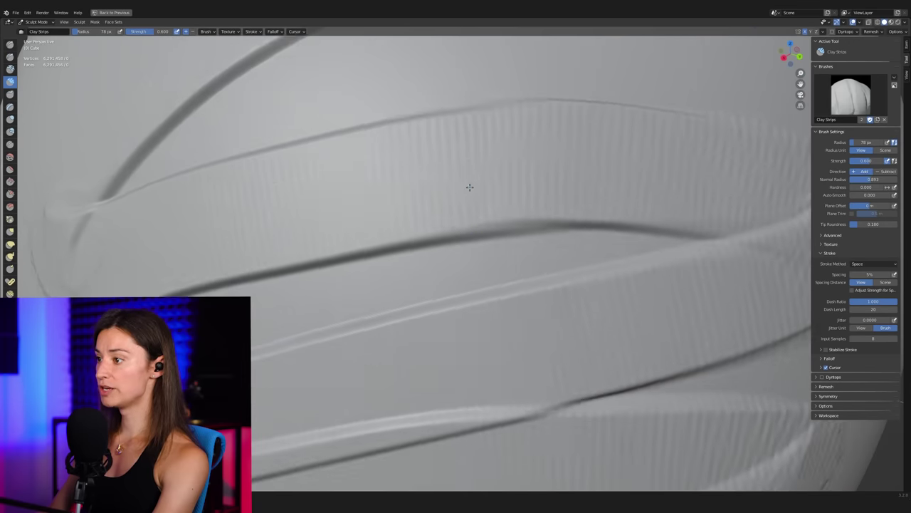
scroll(443, 197, down, 2)
scroll(409, 189, down, 5)
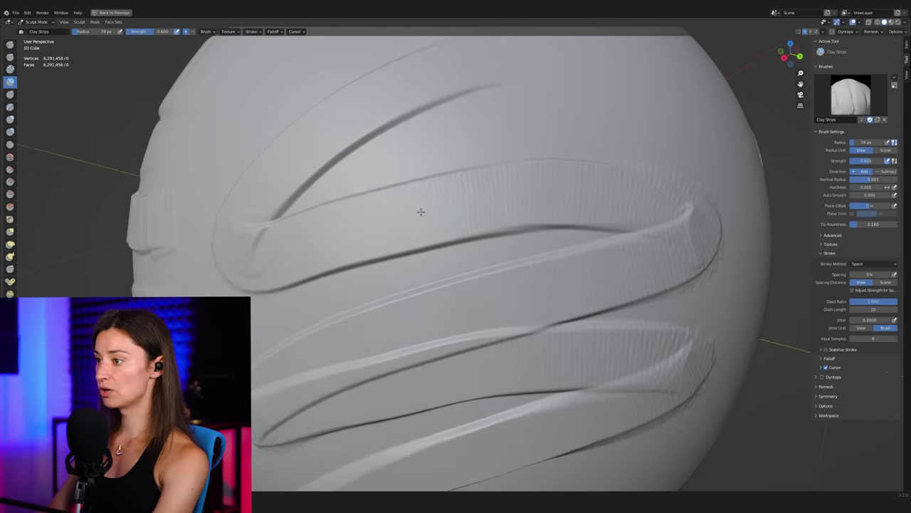
middle_drag(420, 212, 393, 198)
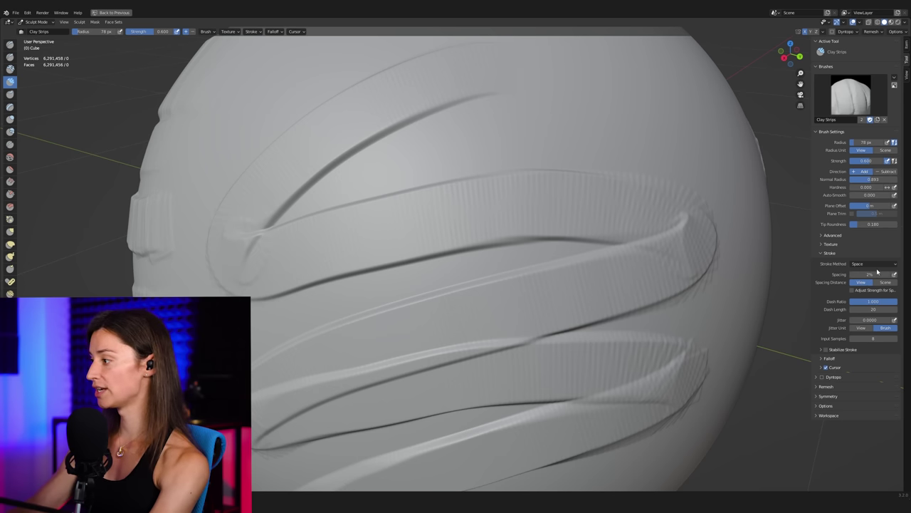
Set the brush's Spacing to 2% and test it with zigzag and long curved strokes on untouched areas of the sphere.
middle_drag(467, 230, 482, 261)
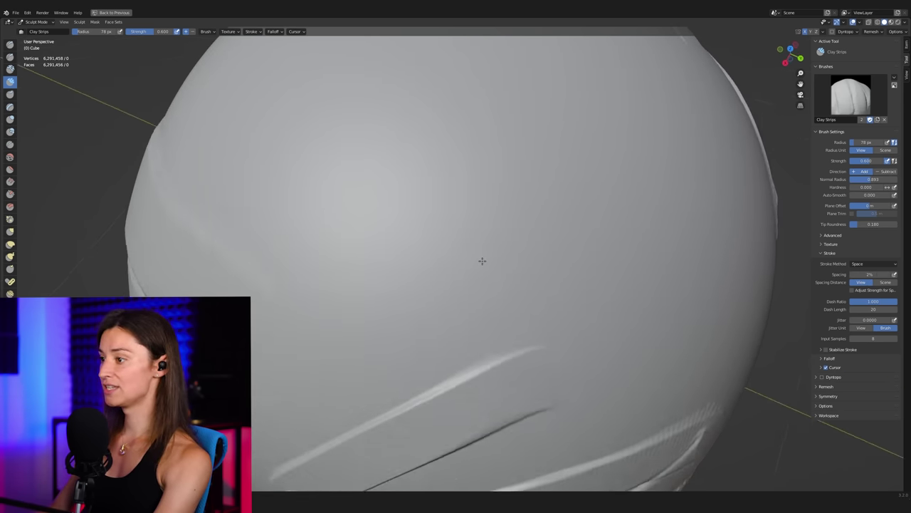
scroll(482, 271, down, 3)
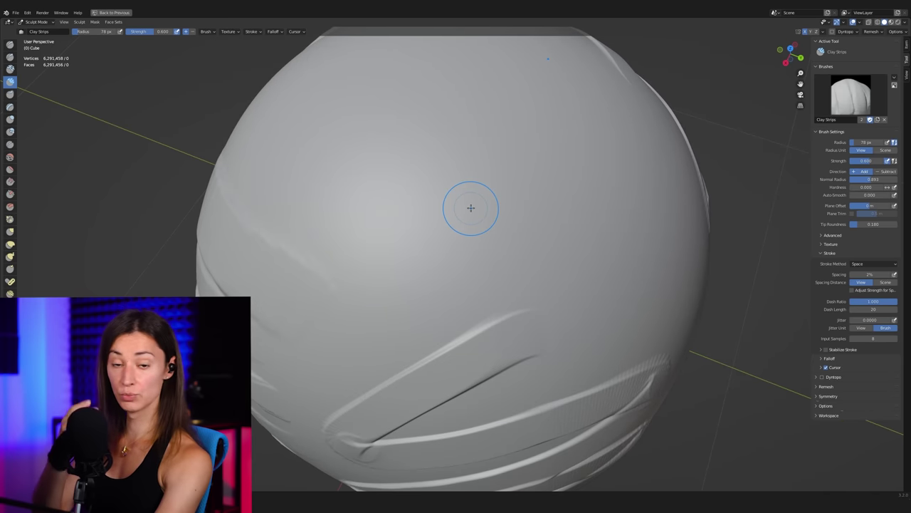
scroll(433, 208, down, 3)
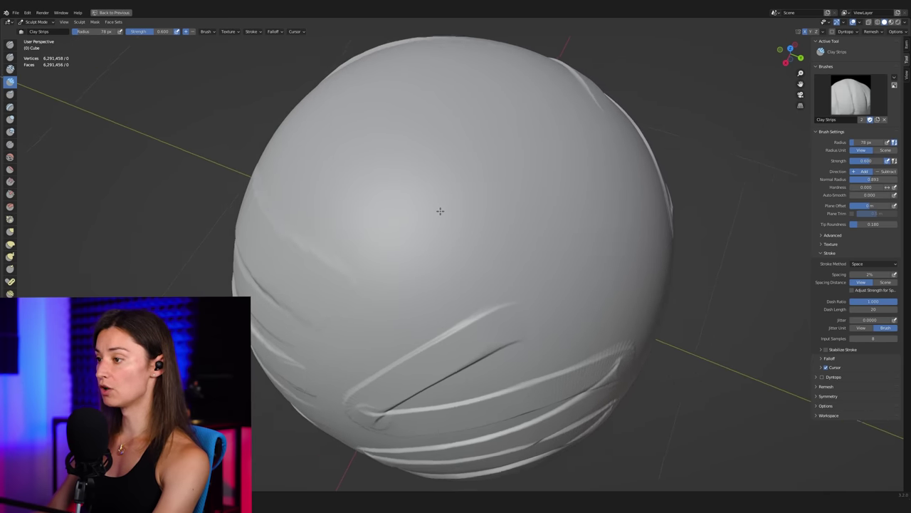
middle_drag(439, 207, 443, 198)
mouse_move(548, 89)
mouse_down()
mouse_move(390, 281)
mouse_move(562, 92)
mouse_up()
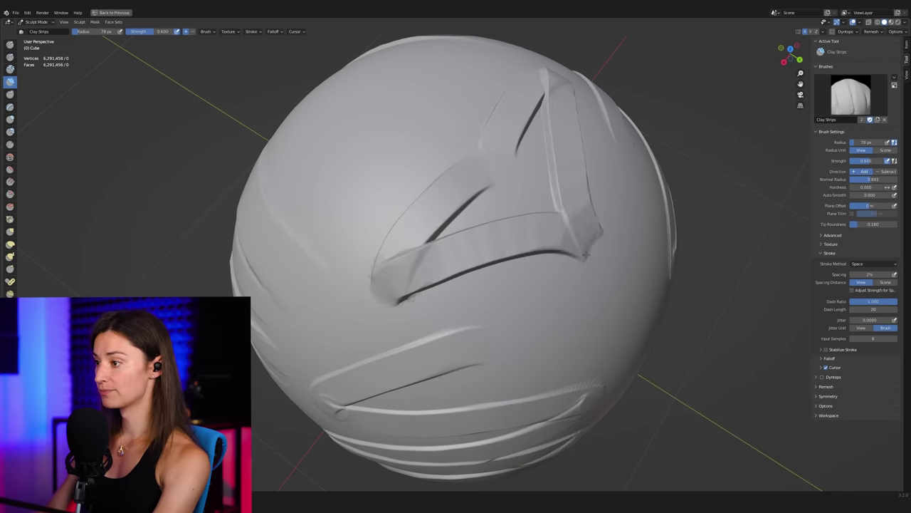
mouse_move(583, 242)
middle_down()
mouse_move(541, 213)
mouse_move(566, 199)
mouse_move(576, 178)
middle_up()
mouse_move(578, 187)
mouse_down()
mouse_move(458, 237)
mouse_move(360, 258)
mouse_up()
middle_drag(361, 259, 484, 228)
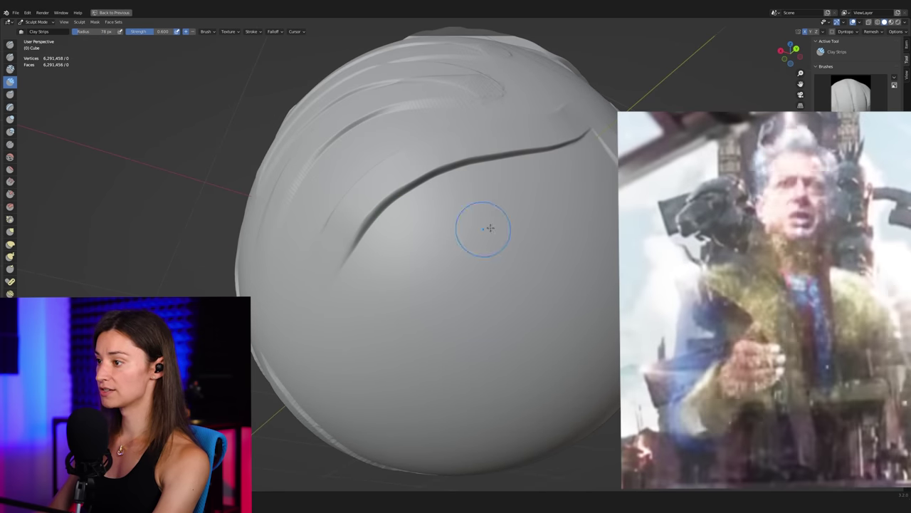
middle_drag(383, 299, 392, 230)
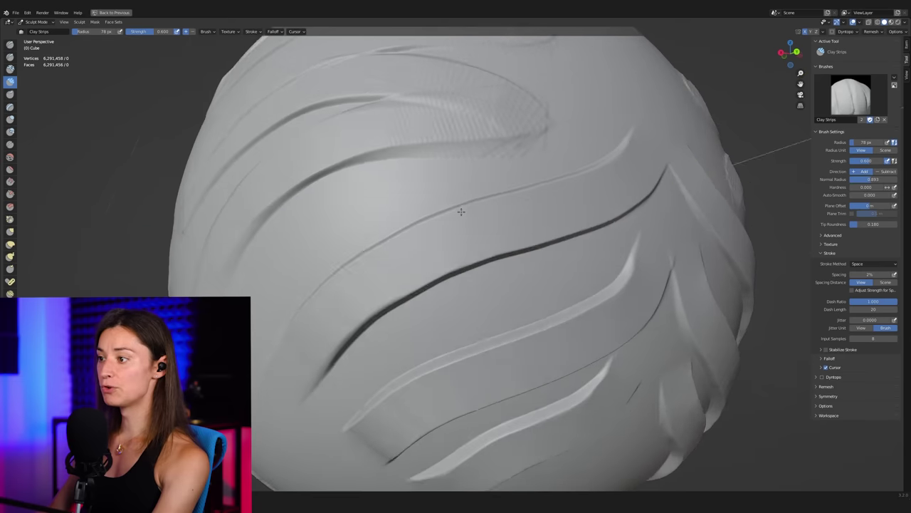
mouse_move(463, 209)
middle_down()
mouse_move(465, 238)
mouse_move(474, 216)
mouse_move(477, 235)
middle_up()
scroll(468, 220, up, 3)
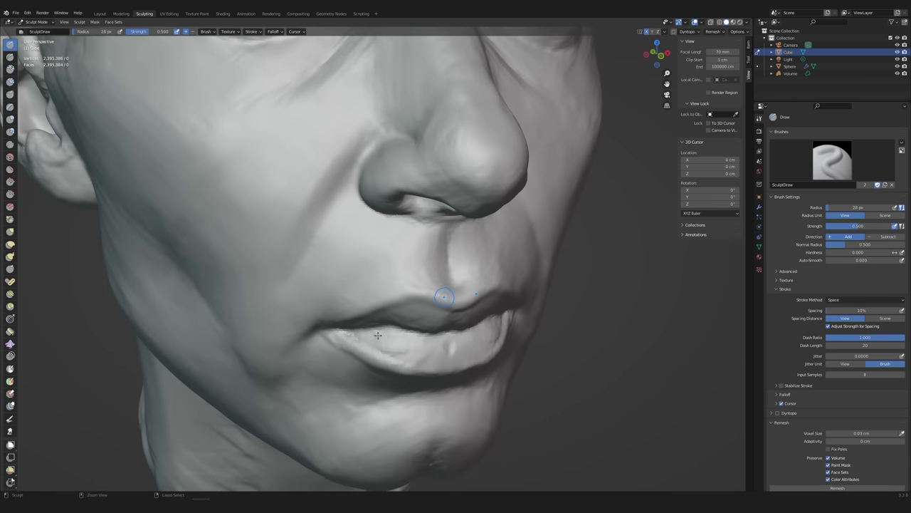
middle_drag(378, 334, 368, 212)
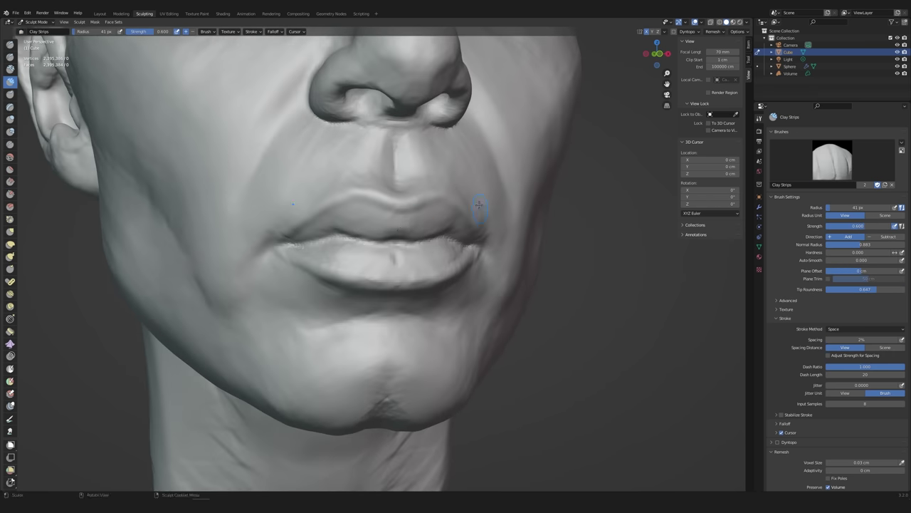
middle_drag(478, 204, 336, 225)
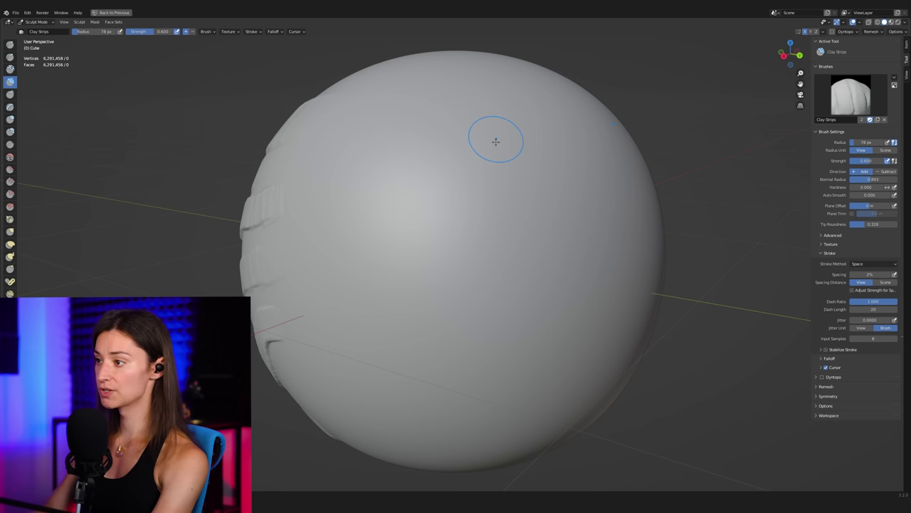
Raise the brush's Tip Roundness slightly and test it with long, softer-edged strokes around the sphere.
mouse_move(551, 166)
mouse_down()
mouse_move(386, 188)
mouse_move(276, 257)
mouse_up()
mouse_move(276, 257)
middle_down()
mouse_move(379, 179)
mouse_move(418, 210)
mouse_move(618, 218)
middle_up()
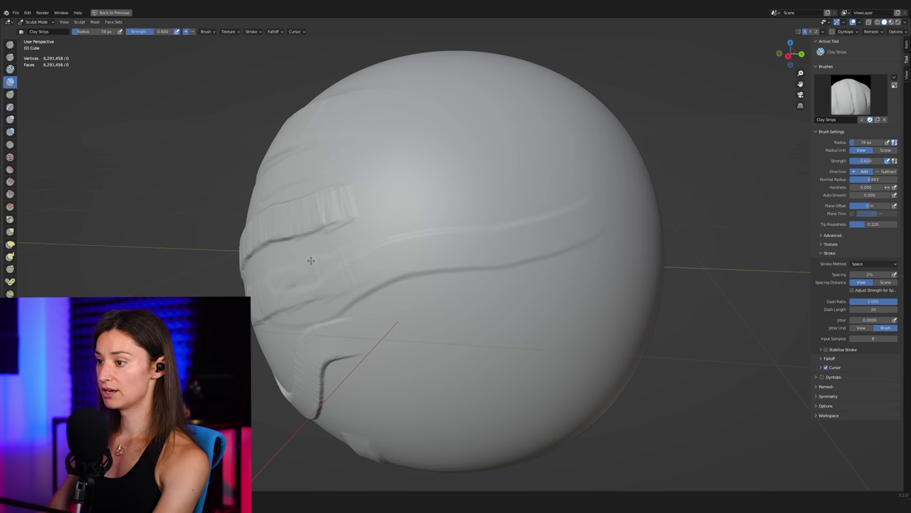
drag(410, 233, 532, 212)
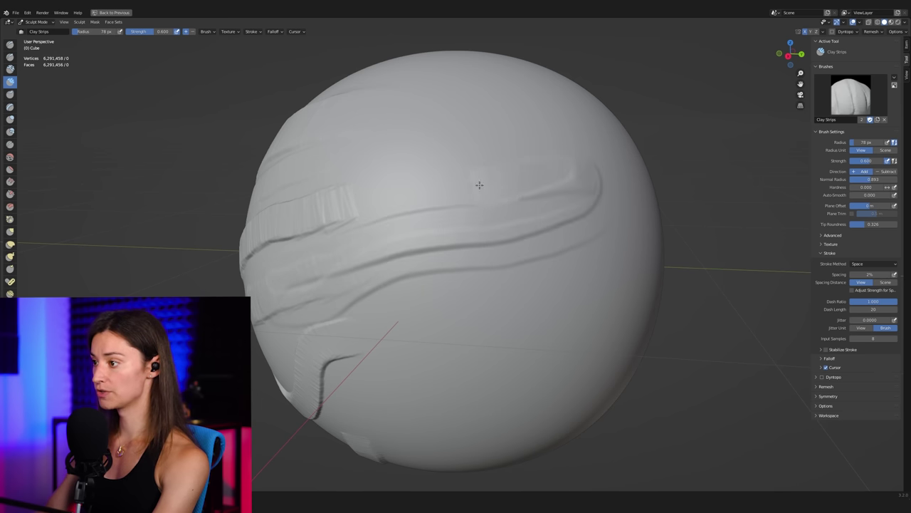
middle_drag(332, 204, 577, 193)
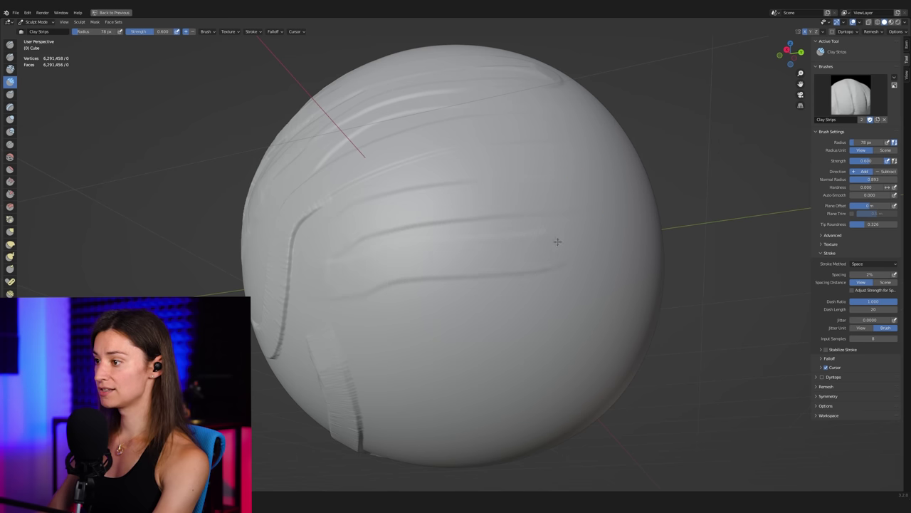
mouse_move(558, 242)
middle_down()
mouse_move(458, 258)
mouse_move(474, 281)
mouse_move(503, 210)
mouse_move(565, 202)
middle_up()
scroll(477, 259, up, 3)
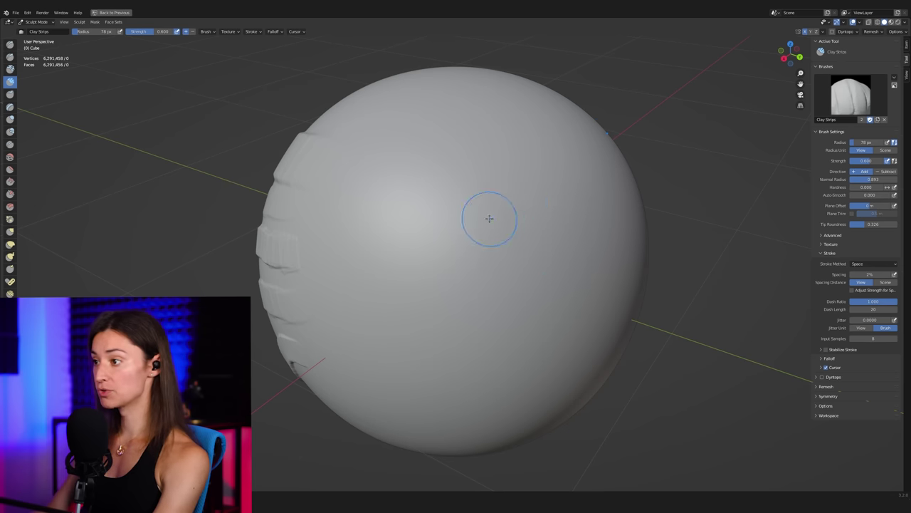
Try building a thick curved ridge with repeated overlapping Clay Strips strokes, undoing the test strokes.
mouse_move(603, 130)
mouse_down()
mouse_move(548, 186)
mouse_move(400, 263)
mouse_move(354, 312)
mouse_move(359, 376)
mouse_move(430, 356)
mouse_move(492, 314)
mouse_move(538, 299)
mouse_up()
mouse_move(538, 299)
middle_down()
mouse_move(505, 187)
mouse_move(501, 249)
mouse_move(360, 92)
middle_up()
mouse_move(447, 218)
middle_down()
mouse_move(466, 232)
mouse_move(475, 271)
middle_up()
key(ctrl+z)
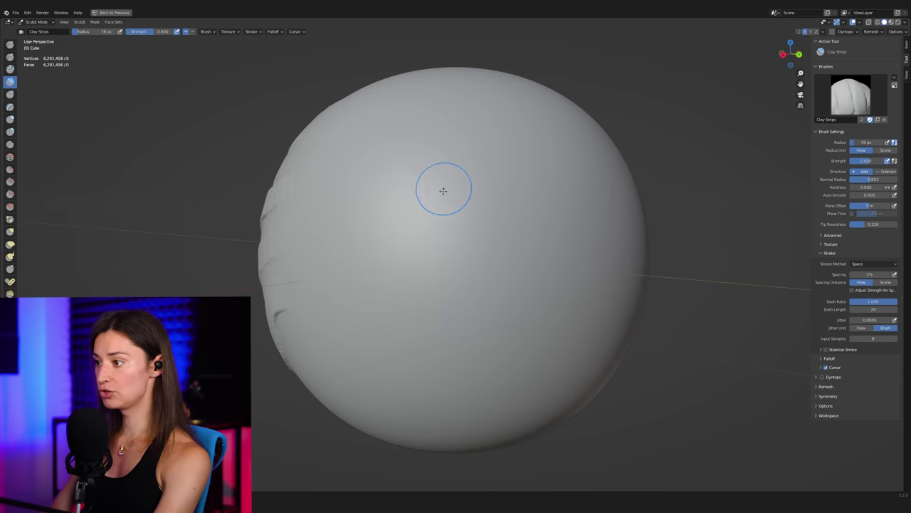
mouse_move(511, 191)
mouse_down()
mouse_move(364, 260)
mouse_move(441, 223)
mouse_move(556, 193)
mouse_move(494, 206)
mouse_move(362, 273)
mouse_move(417, 232)
mouse_move(553, 197)
mouse_move(481, 212)
mouse_move(351, 281)
mouse_move(431, 224)
mouse_move(575, 194)
mouse_move(500, 203)
mouse_move(364, 279)
mouse_move(411, 230)
mouse_move(562, 192)
mouse_move(484, 200)
mouse_move(377, 265)
mouse_up()
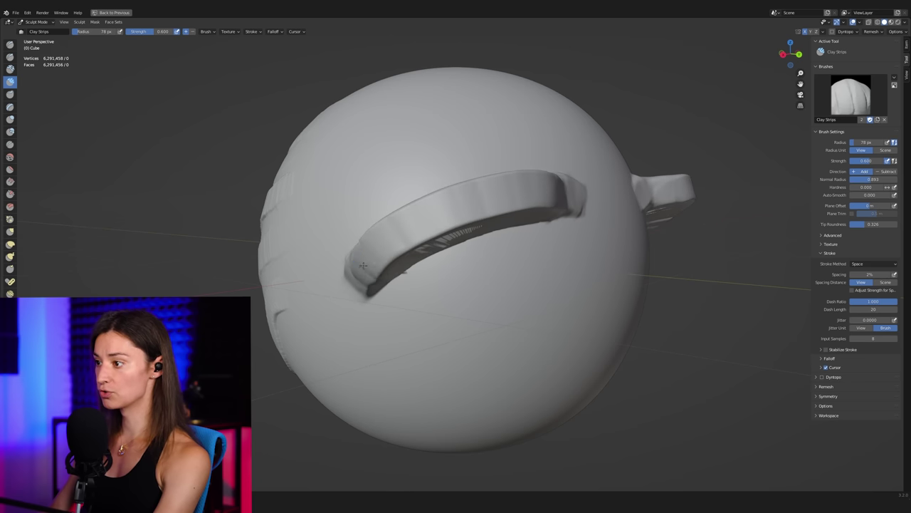
mouse_move(398, 242)
middle_down()
mouse_move(456, 232)
mouse_move(458, 212)
middle_up()
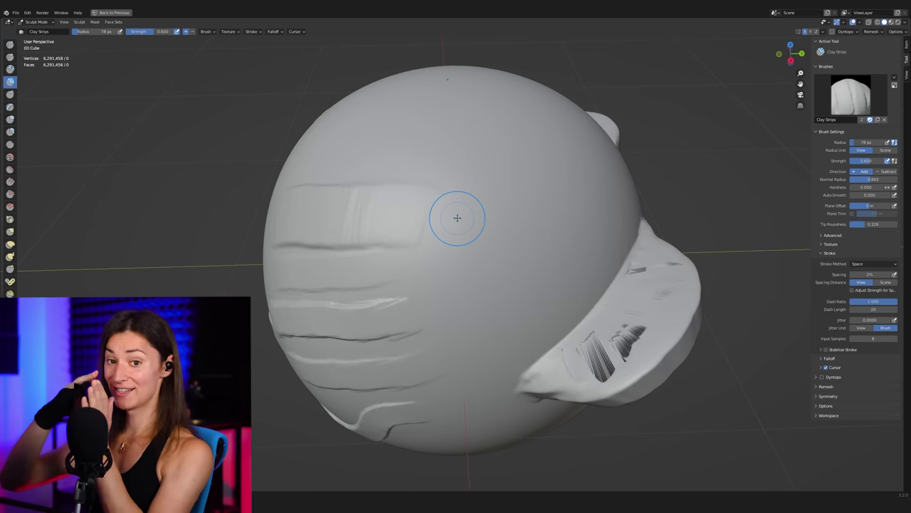
middle_drag(434, 155, 412, 155)
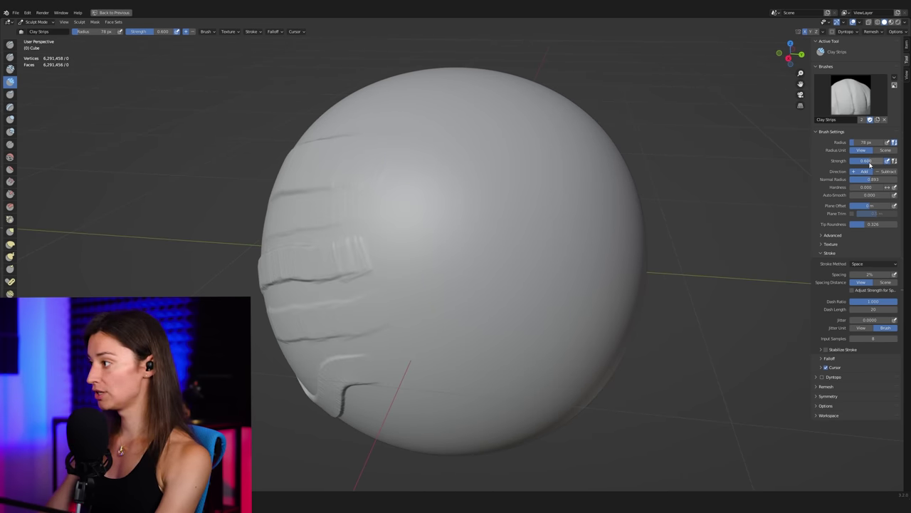
Set the brush's Strength to 0.507 and test it with a wavy strip and a repeated build-up stroke on the sphere.
drag(870, 164, 865, 164)
middle_drag(570, 191, 553, 187)
mouse_move(537, 205)
mouse_down()
mouse_move(430, 257)
mouse_move(376, 317)
mouse_up()
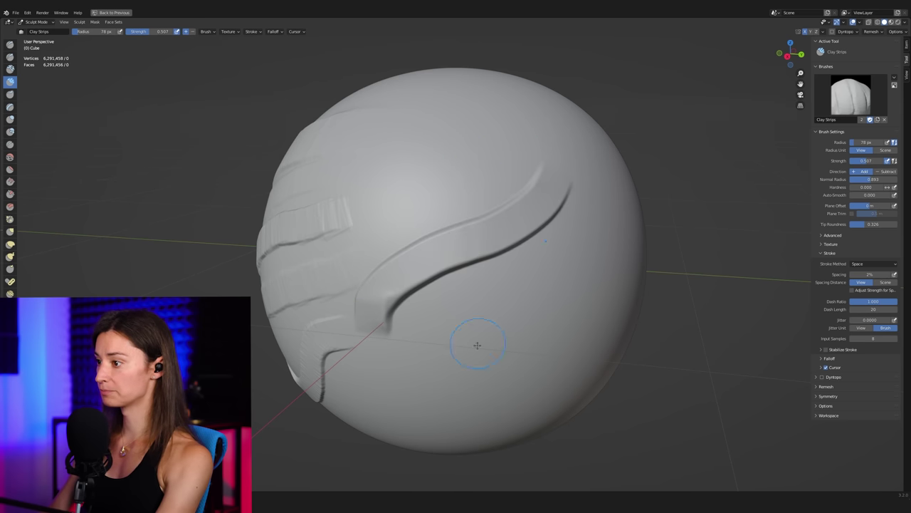
mouse_move(534, 277)
mouse_down()
mouse_move(480, 308)
mouse_move(562, 288)
mouse_move(401, 346)
mouse_move(477, 314)
mouse_up()
mouse_move(477, 314)
middle_down()
mouse_move(545, 244)
mouse_move(522, 257)
mouse_move(571, 373)
middle_up()
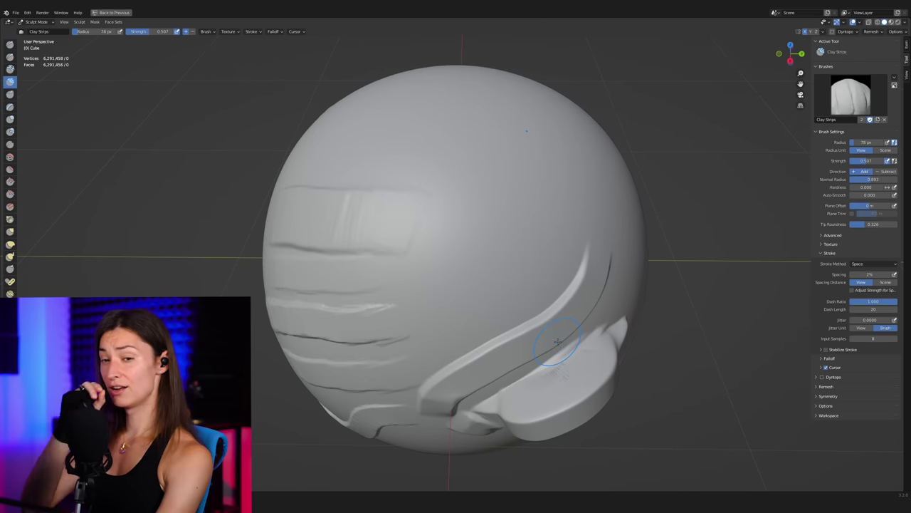
mouse_move(461, 194)
middle_down()
mouse_move(494, 248)
mouse_move(498, 323)
mouse_move(513, 309)
middle_up()
Try a 261 px brush radius, building a thick column out of the sphere with repeated strokes in one spot.
key(f)
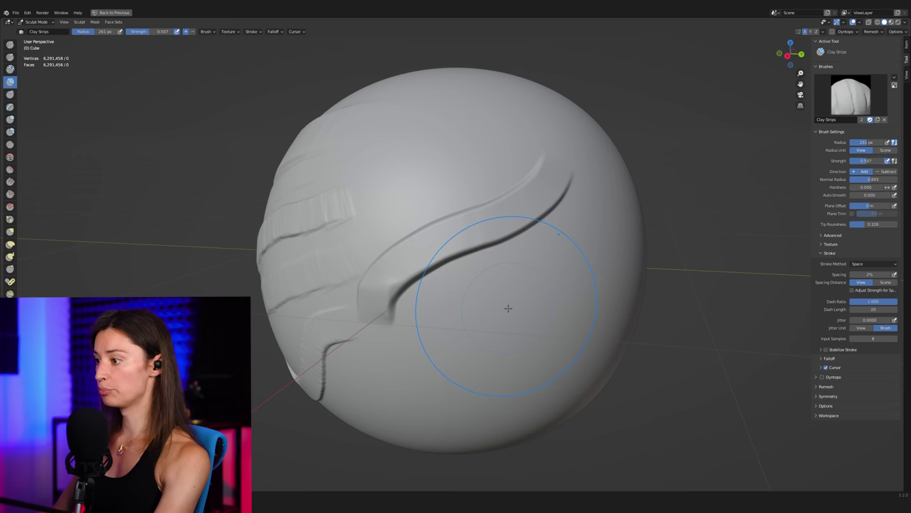
middle_drag(508, 366, 515, 256)
mouse_move(522, 314)
mouse_down()
mouse_move(545, 323)
mouse_move(533, 308)
mouse_move(552, 346)
mouse_move(567, 346)
mouse_move(567, 332)
mouse_move(557, 340)
mouse_move(588, 350)
mouse_up()
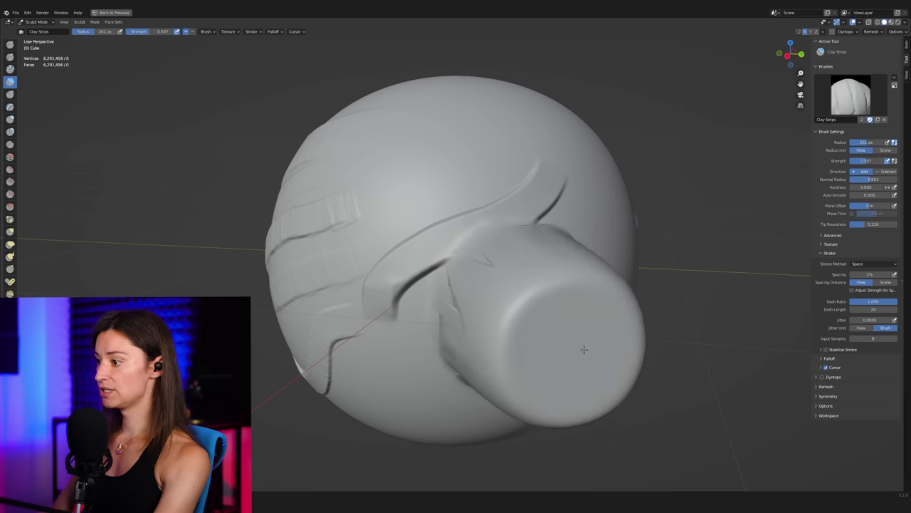
mouse_move(588, 349)
middle_down()
mouse_move(562, 321)
mouse_move(617, 304)
mouse_move(617, 264)
middle_up()
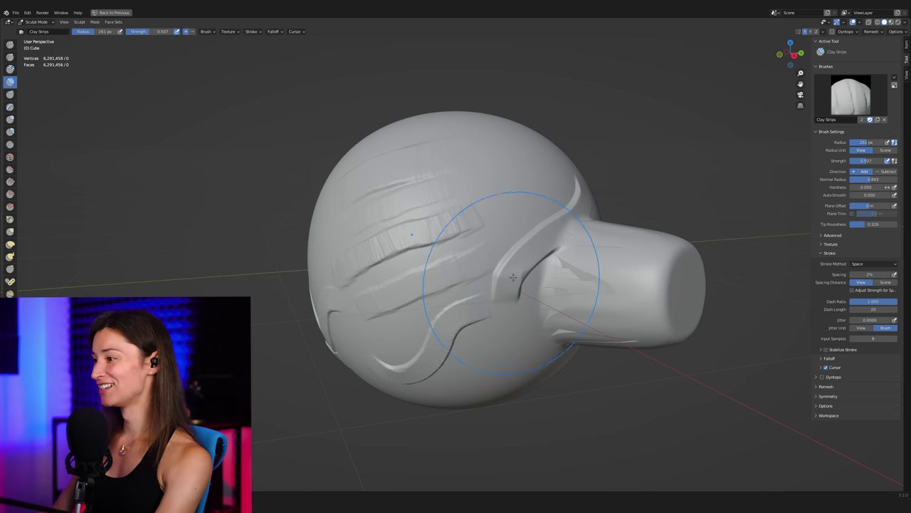
mouse_move(507, 242)
middle_down()
mouse_move(503, 285)
mouse_move(489, 287)
middle_up()
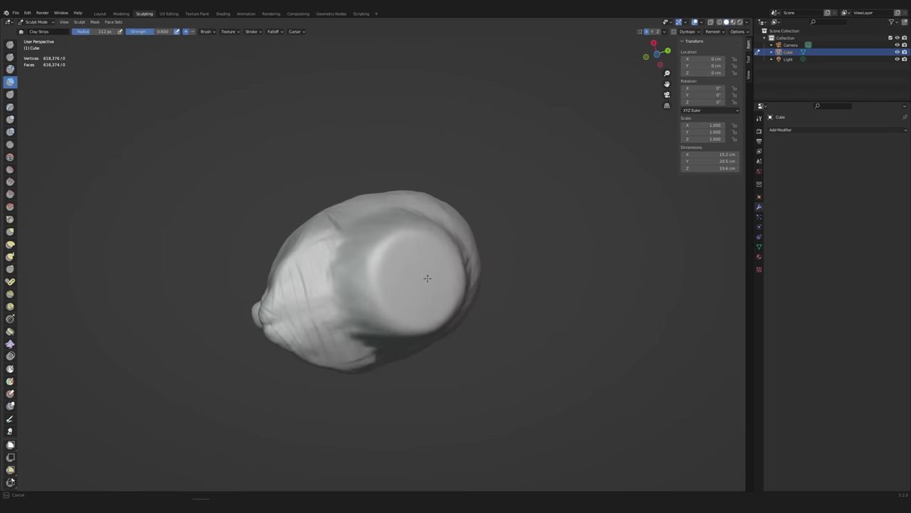
mouse_move(427, 277)
middle_down()
mouse_move(383, 285)
mouse_move(441, 270)
mouse_move(411, 282)
mouse_move(449, 284)
middle_up()
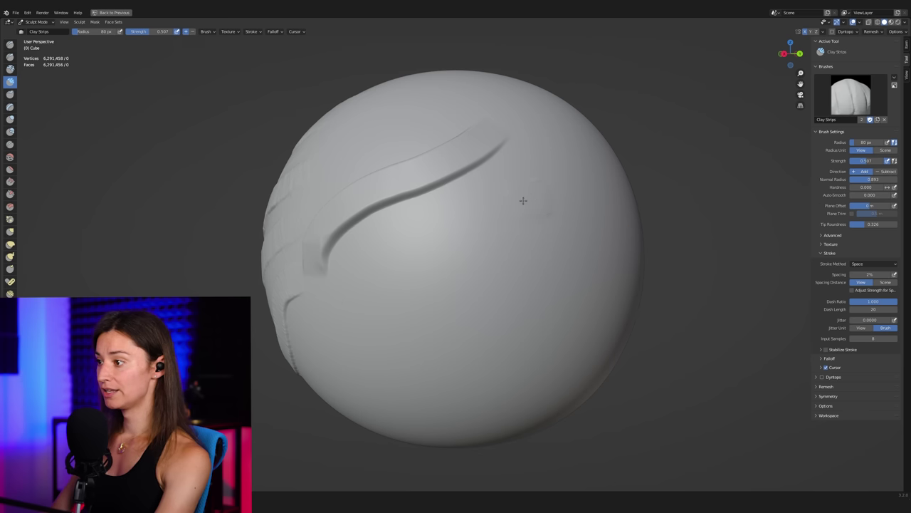
Reduce the brush radius to about 80 px and layer light Clay Strips strokes below the raised wavy strip.
drag(522, 197, 345, 356)
key(ctrl+z)
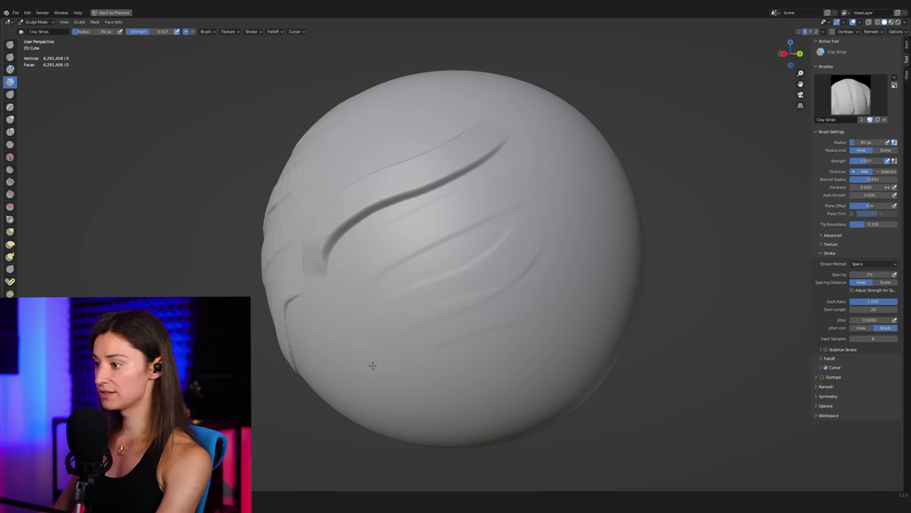
middle_drag(373, 365, 467, 262)
middle_drag(383, 342, 420, 205)
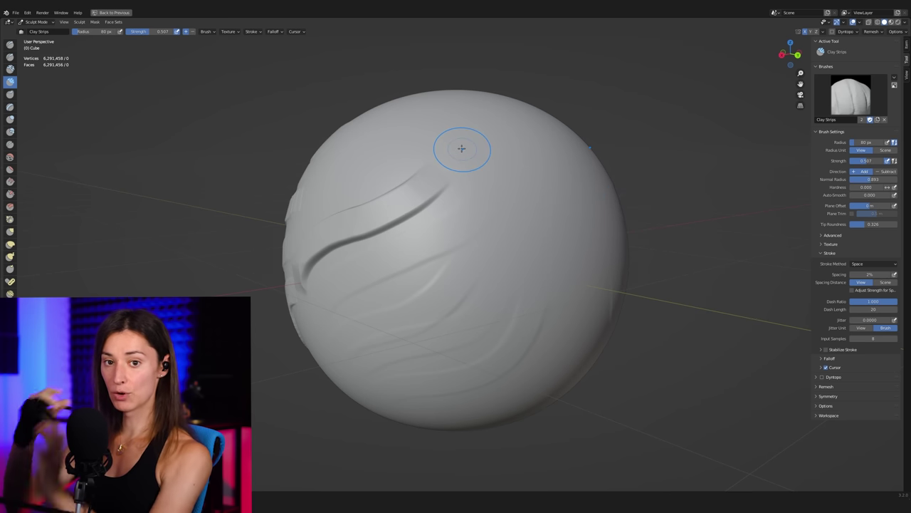
mouse_move(433, 190)
middle_down()
mouse_move(456, 236)
mouse_move(499, 236)
middle_up()
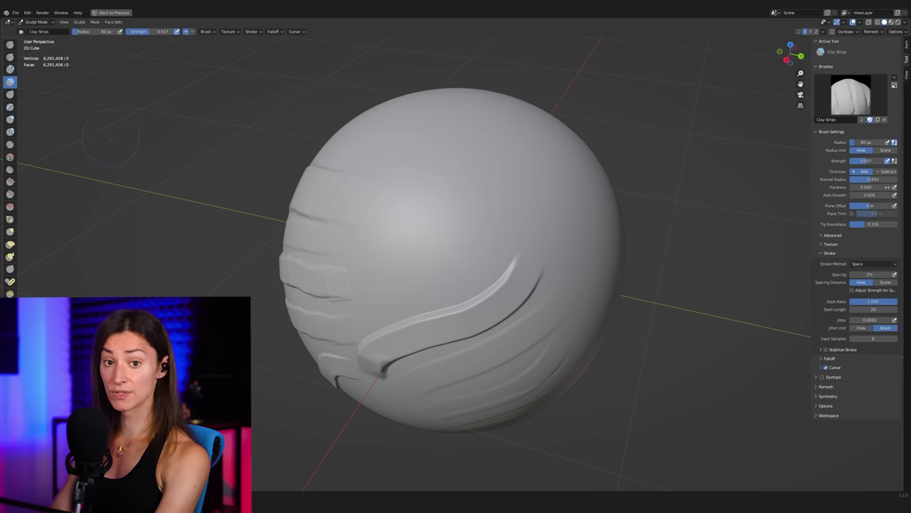
Set the Tablet API to Automatic in the Input preferences.
click(28, 13)
click(53, 123)
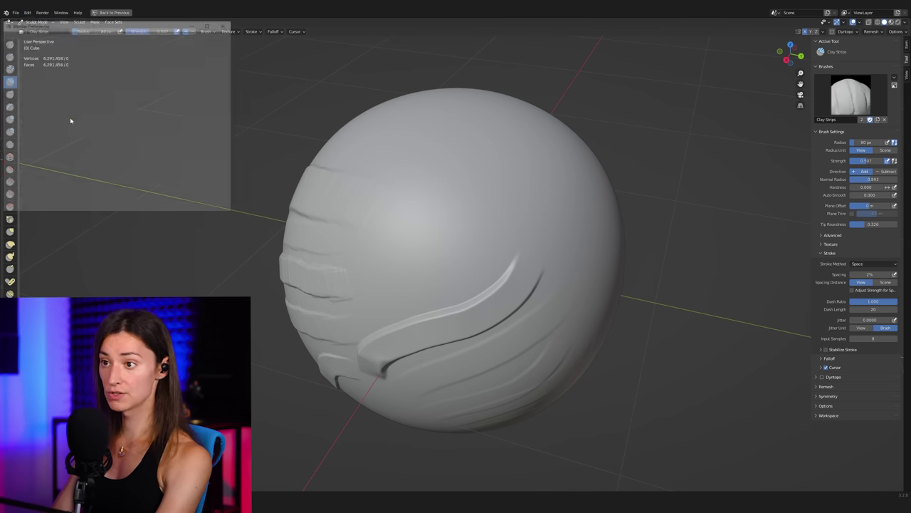
click(176, 146)
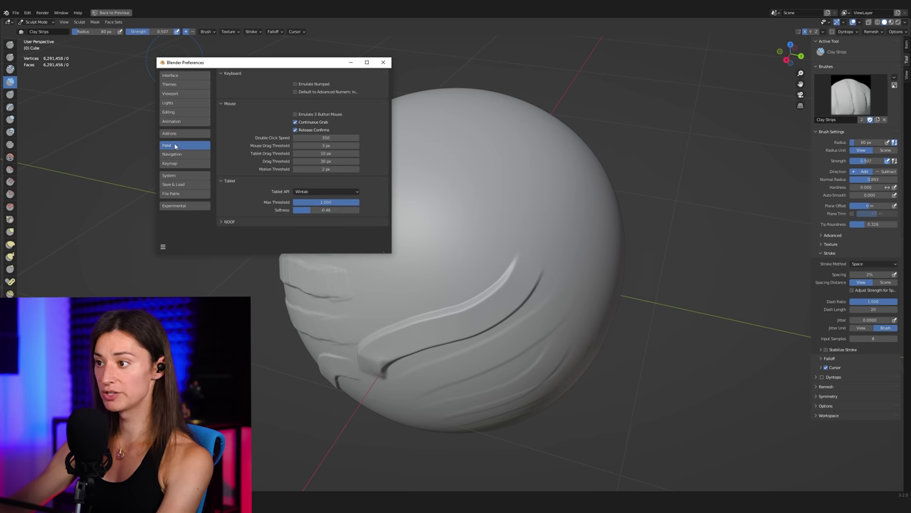
click(326, 191)
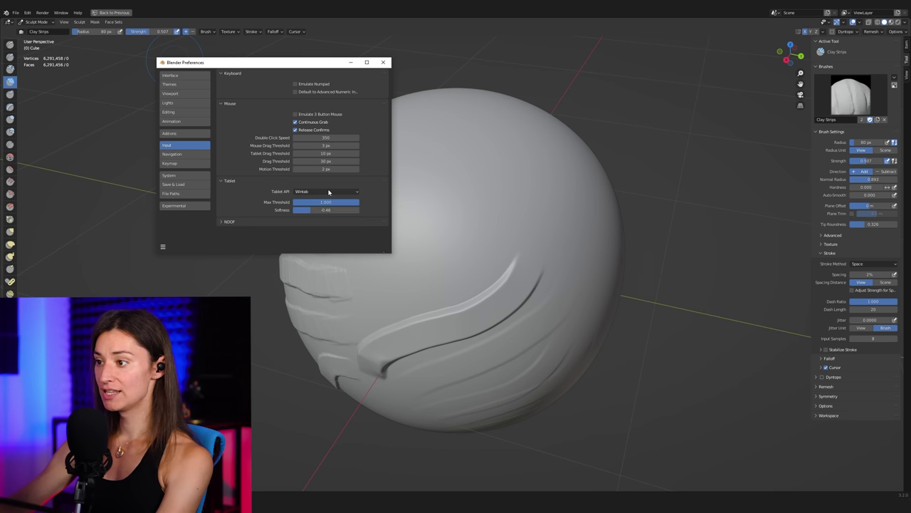
click(329, 192)
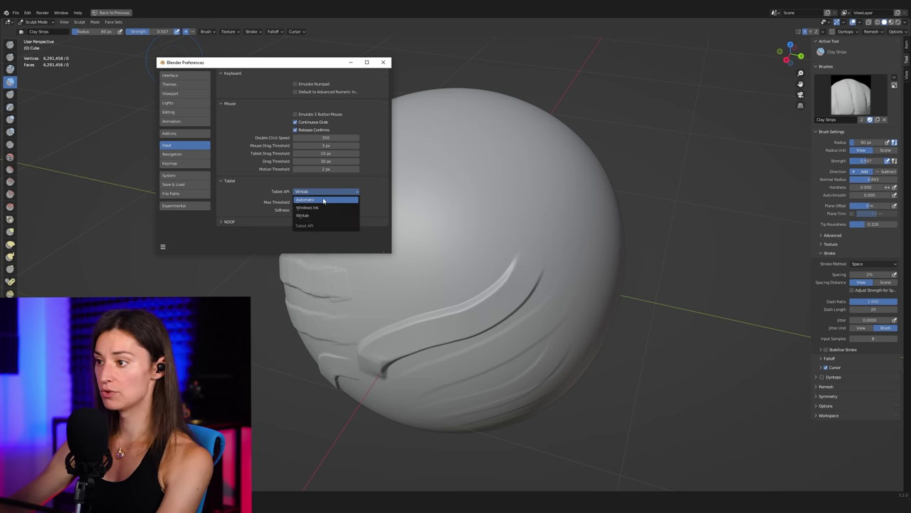
click(324, 201)
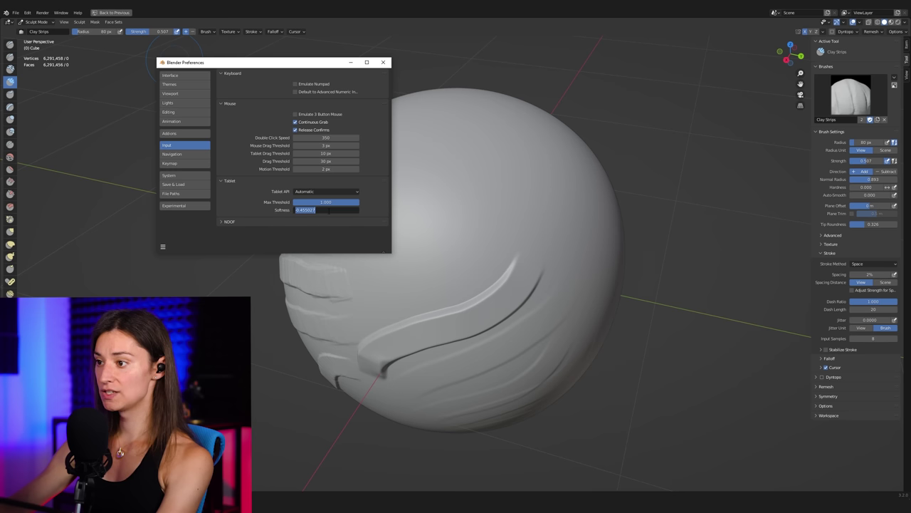
Reset the tablet Softness to 0 and test it with diagonal Clay Strips strokes on the sphere, undoing the first attempts.
key(BackSpace)
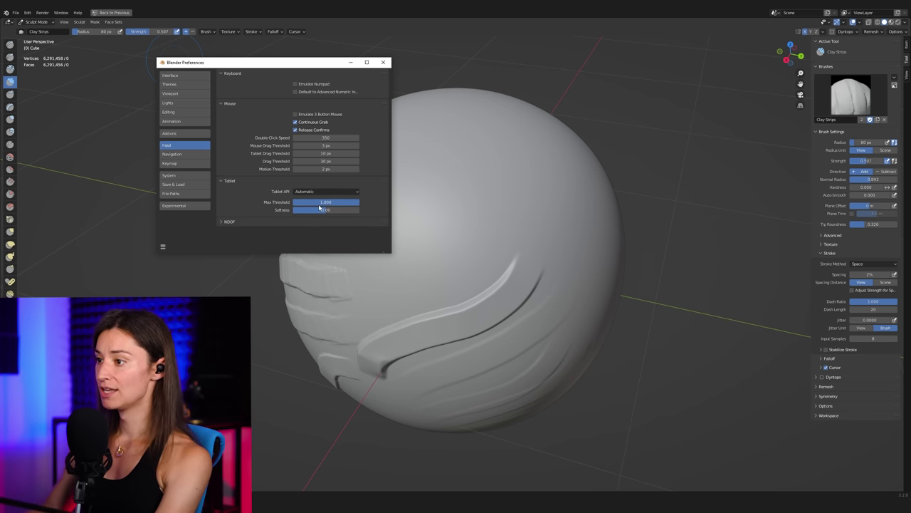
drag(287, 66, 201, 54)
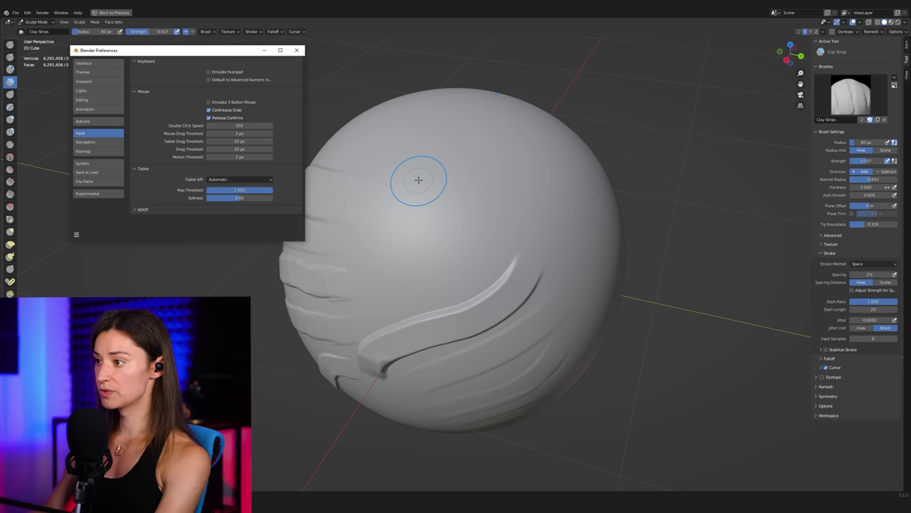
mouse_move(499, 181)
mouse_down()
mouse_move(434, 214)
mouse_move(400, 262)
mouse_up()
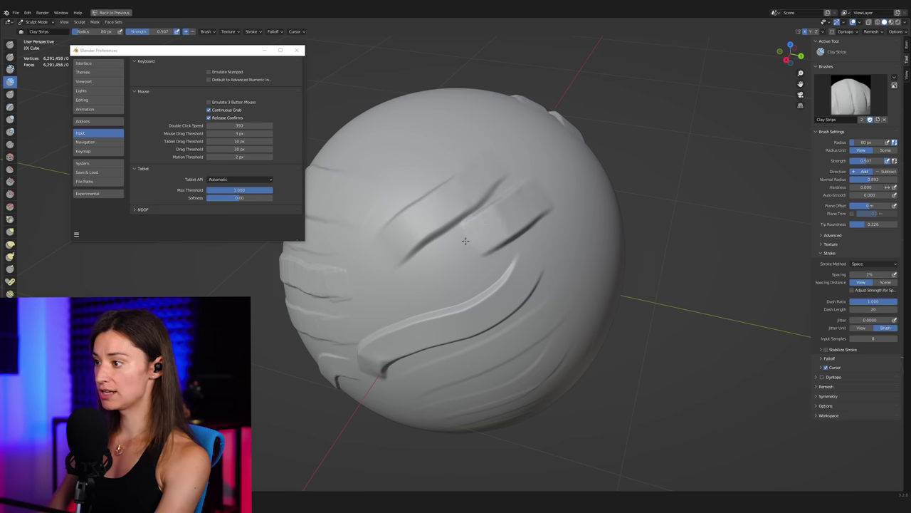
key(ctrl+z)
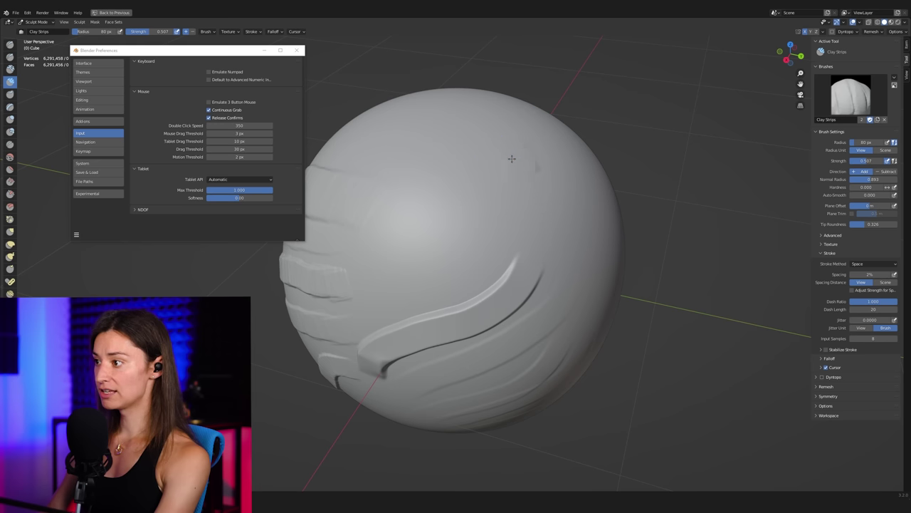
mouse_move(511, 158)
mouse_down()
mouse_move(464, 183)
mouse_move(406, 195)
mouse_up()
key(ctrl+z)
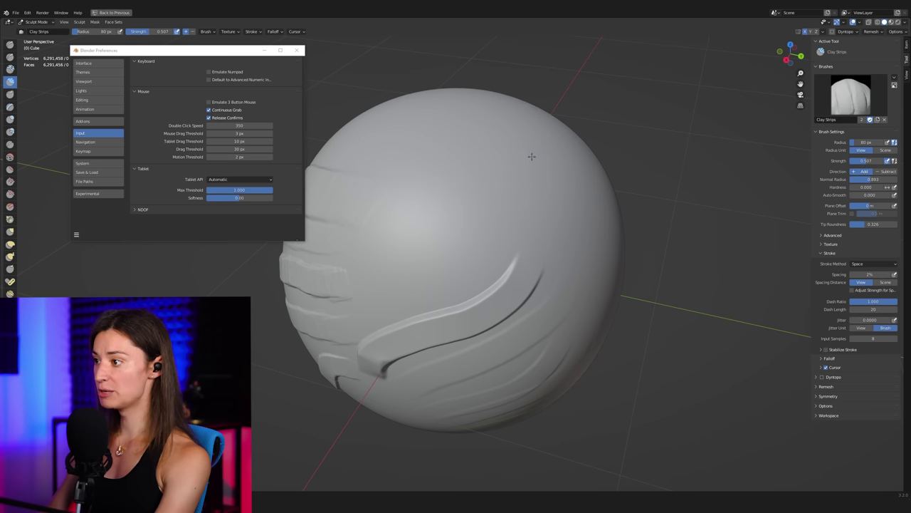
mouse_move(494, 169)
mouse_down()
mouse_move(367, 242)
mouse_move(343, 272)
mouse_up()
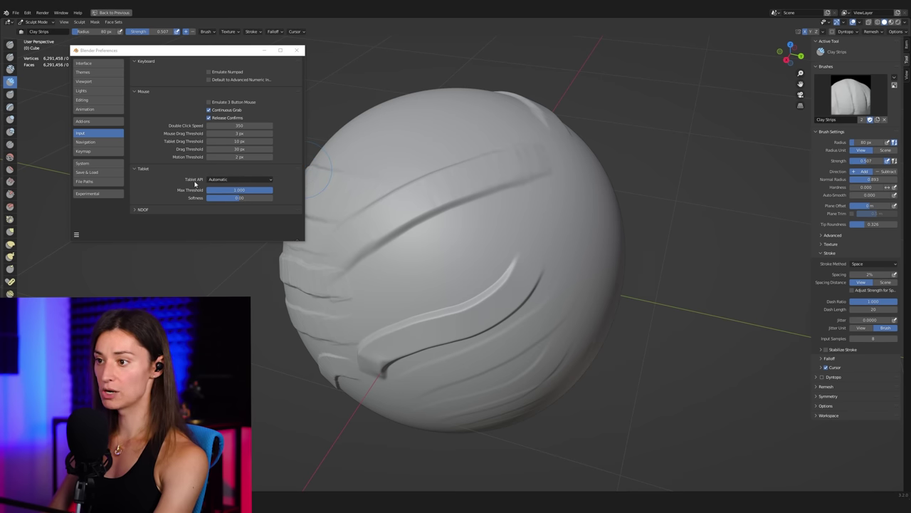
Set the Tablet API to Wintab and lower the tablet Softness to -0.52.
click(229, 180)
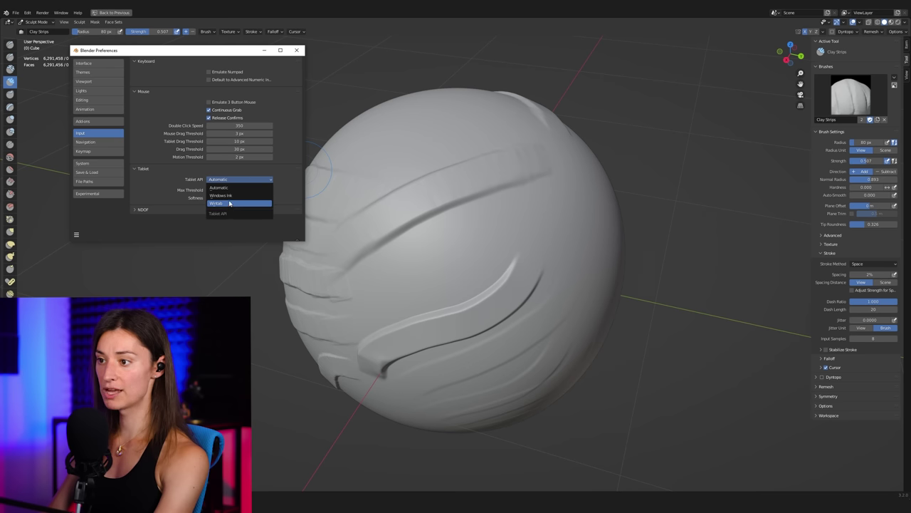
click(228, 204)
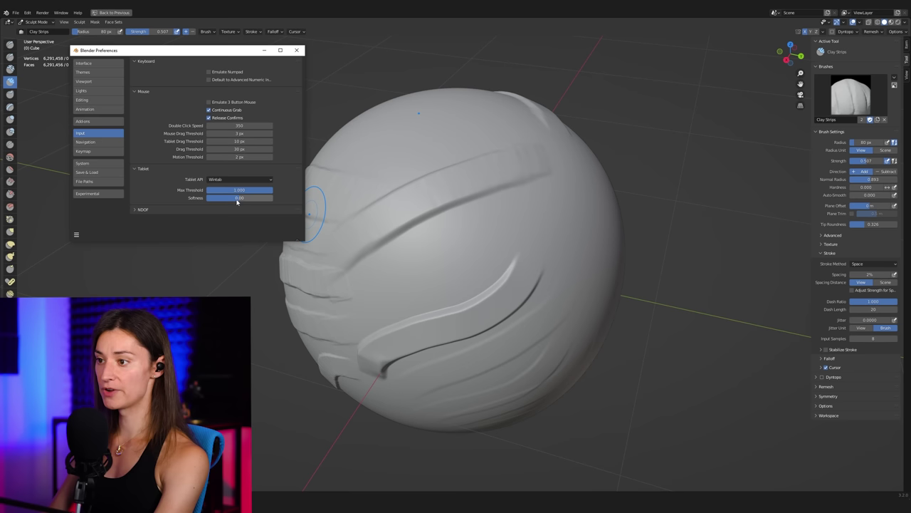
drag(235, 200, 226, 205)
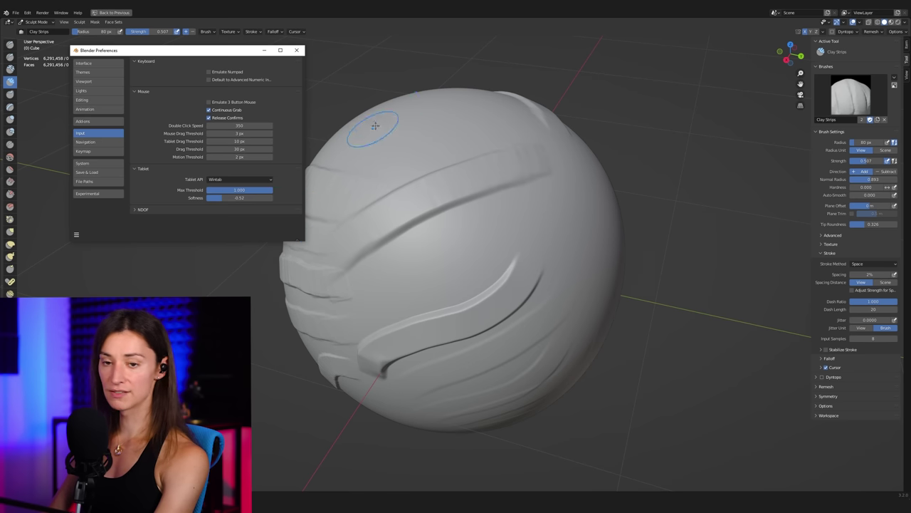
Test the tablet response with long diagonal Clay Strips strokes across the sphere.
middle_drag(399, 181, 494, 208)
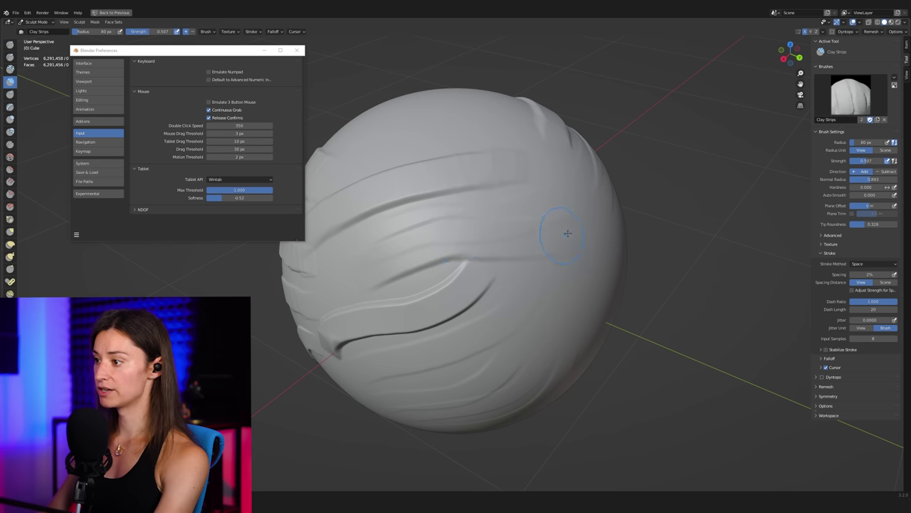
drag(595, 146, 425, 258)
mouse_move(423, 186)
middle_down()
mouse_move(433, 204)
mouse_move(453, 204)
mouse_move(420, 163)
middle_up()
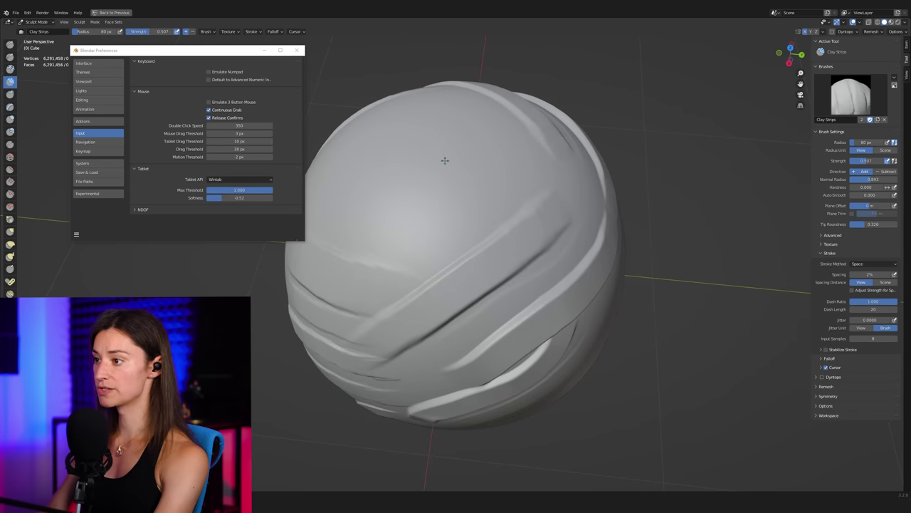
Lower the tablet Softness to -0.75 and test it with light and heavy Clay Strips strokes around the sphere.
click(219, 202)
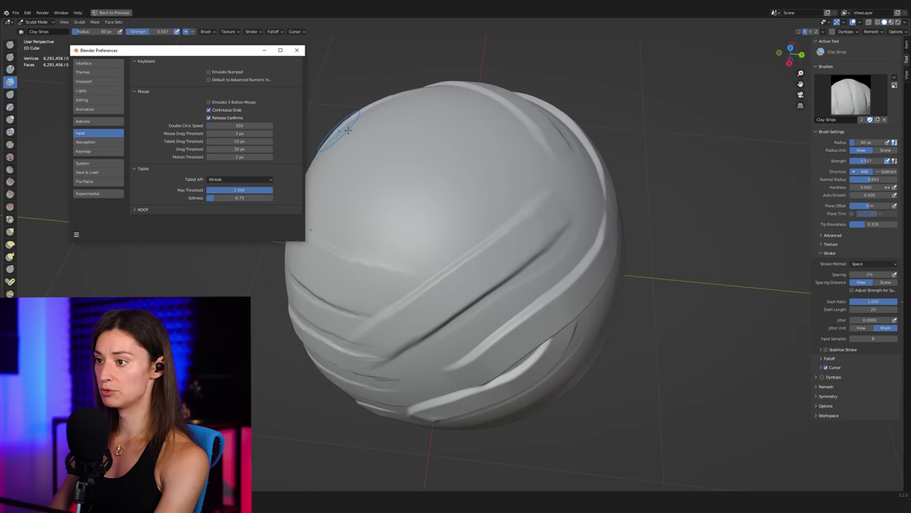
middle_drag(334, 128, 459, 175)
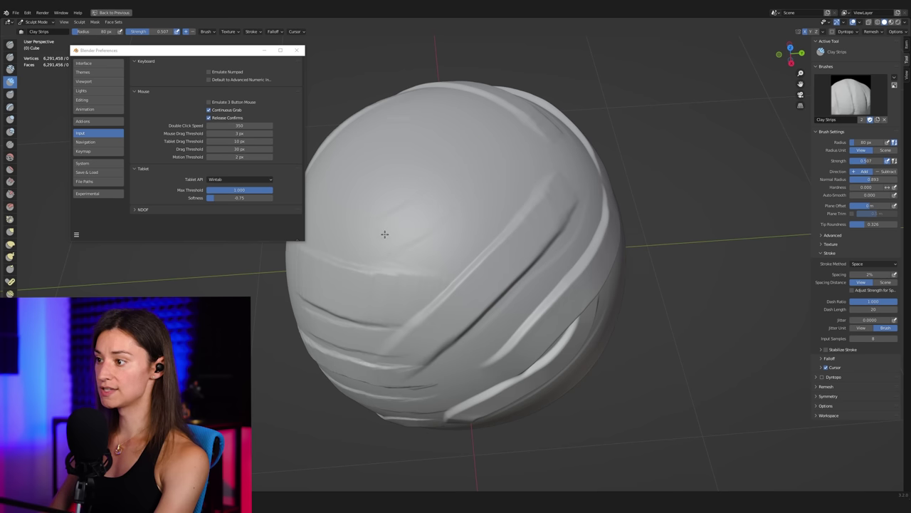
middle_drag(399, 207, 457, 163)
scroll(438, 175, up, 3)
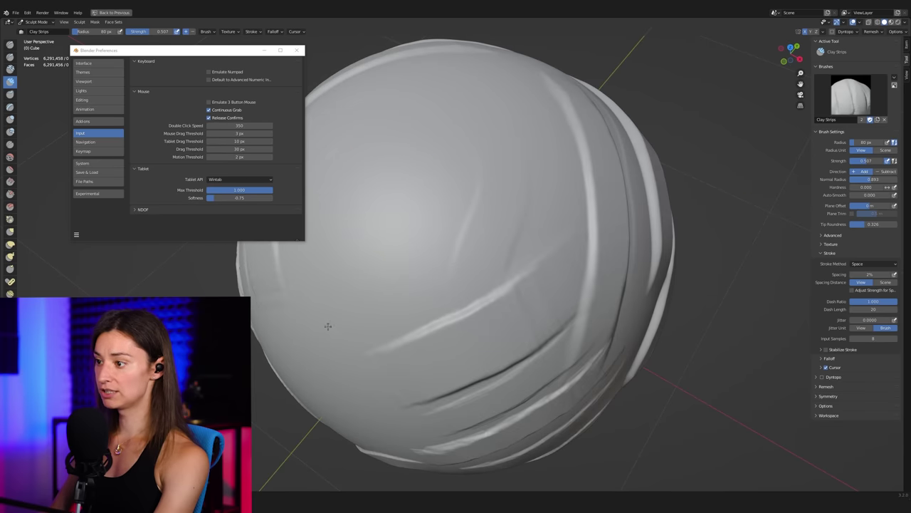
middle_drag(359, 266, 413, 210)
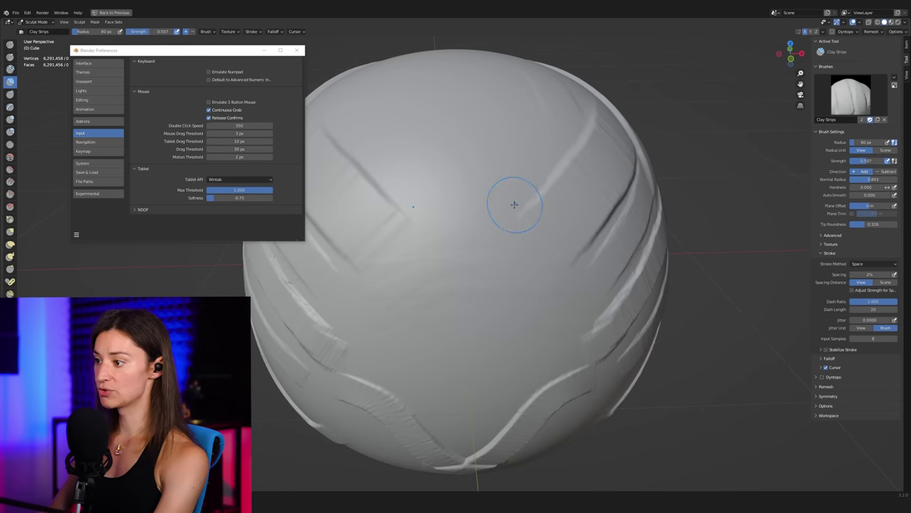
middle_drag(514, 204, 491, 196)
middle_drag(542, 225, 553, 225)
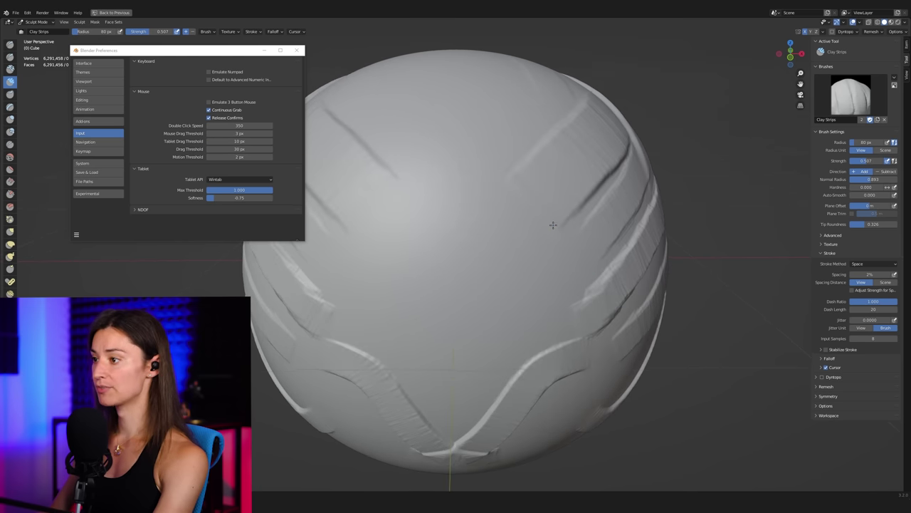
mouse_move(531, 238)
mouse_down()
mouse_move(377, 246)
mouse_move(526, 299)
mouse_move(386, 306)
mouse_move(549, 235)
mouse_move(356, 235)
mouse_move(456, 306)
mouse_up()
mouse_move(456, 306)
middle_down()
mouse_move(457, 205)
mouse_move(489, 278)
mouse_move(413, 124)
middle_up()
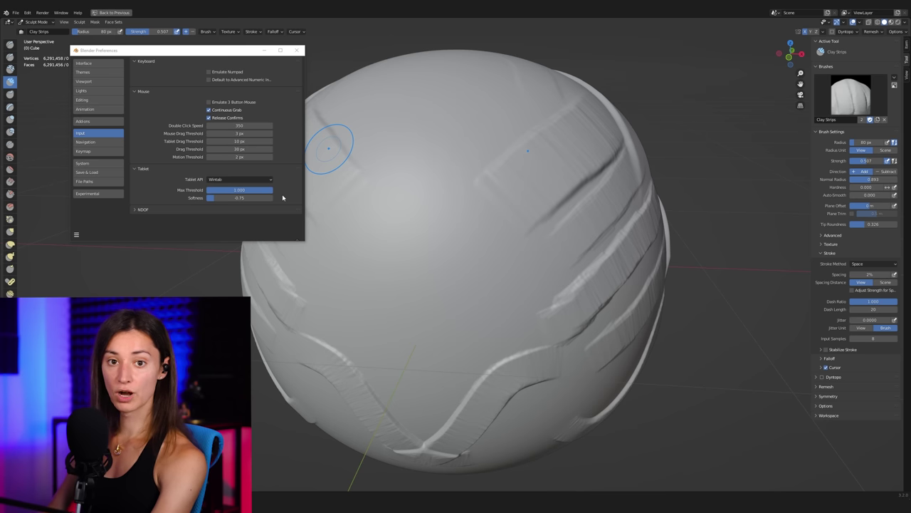
Open Wacom Tablet Properties and examine the pen's Tip Feel setting for the blender application.
key(super)
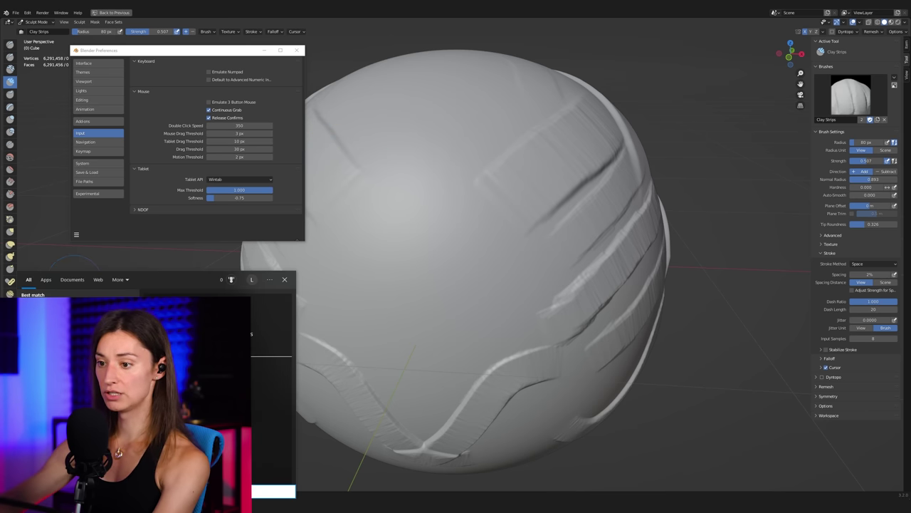
key(Return)
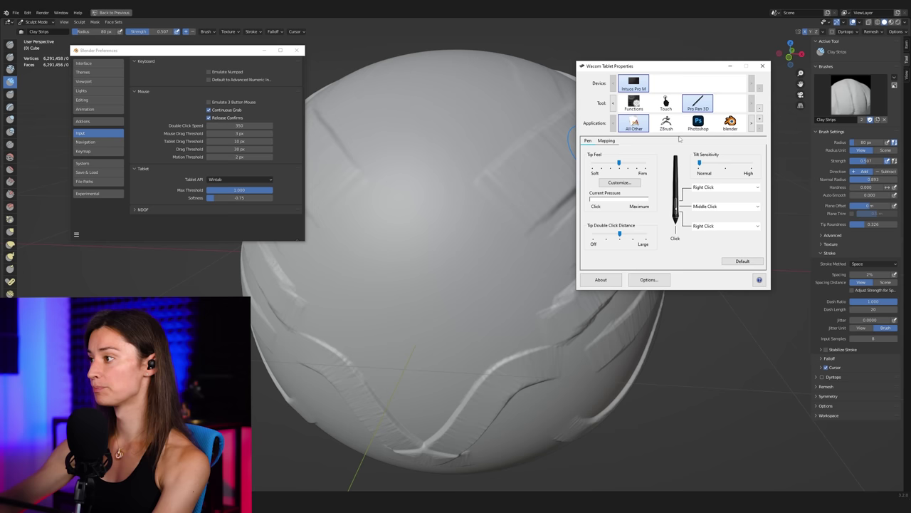
drag(688, 66, 607, 72)
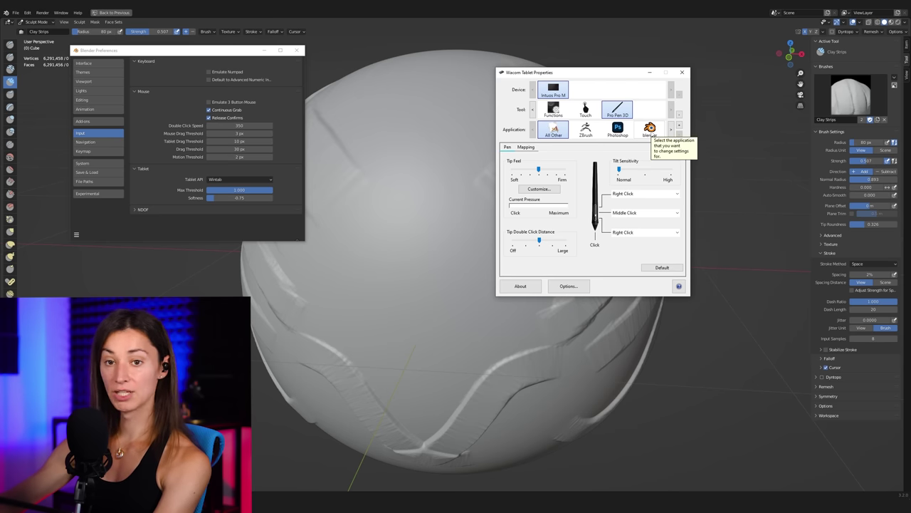
click(649, 131)
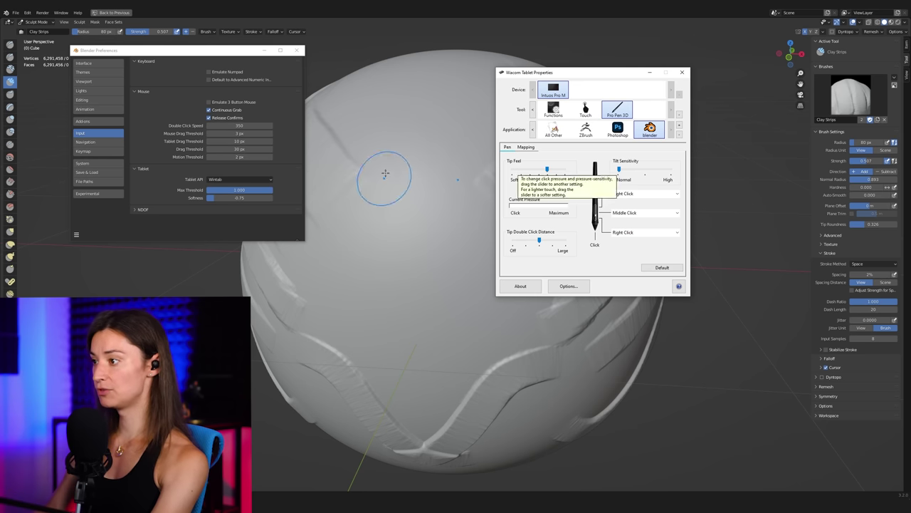
click(519, 230)
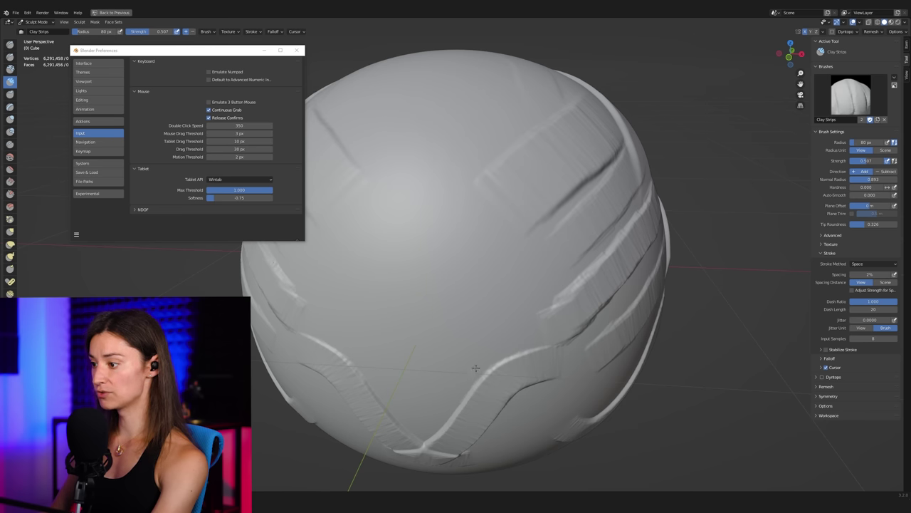
Sculpt long curved Clay Strips strokes across the smooth side of the sphere to test the pen pressure.
mouse_move(420, 292)
mouse_down()
mouse_move(463, 274)
mouse_move(527, 306)
mouse_up()
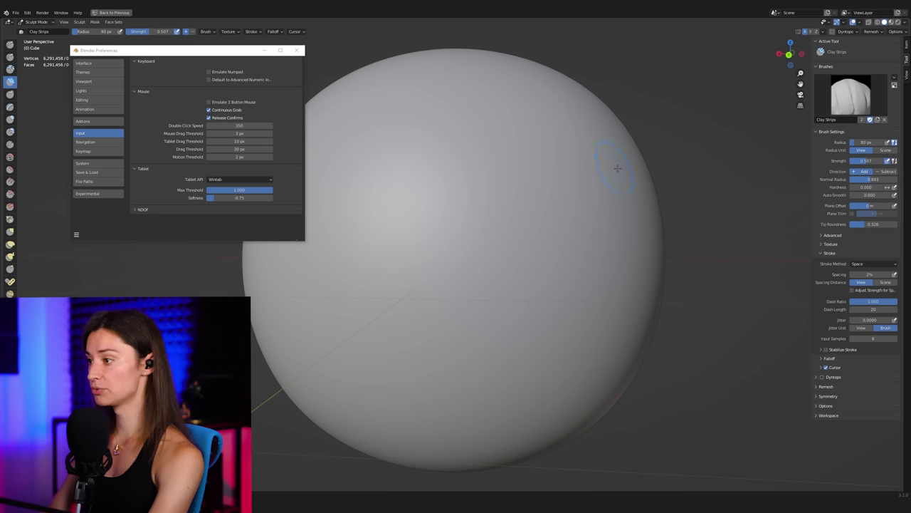
mouse_move(398, 284)
mouse_down()
mouse_move(443, 256)
mouse_move(533, 234)
mouse_up()
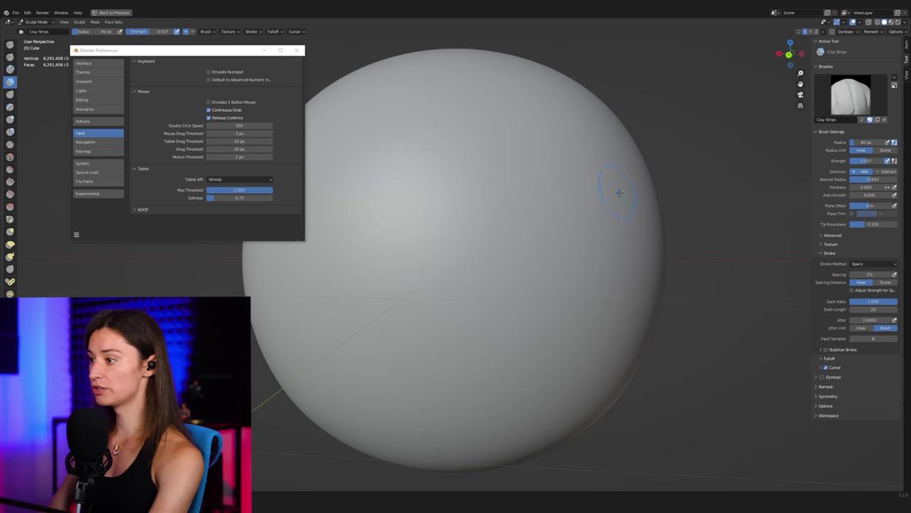
mouse_move(601, 249)
mouse_down()
mouse_move(510, 273)
mouse_move(371, 292)
mouse_move(525, 334)
mouse_move(327, 340)
mouse_up()
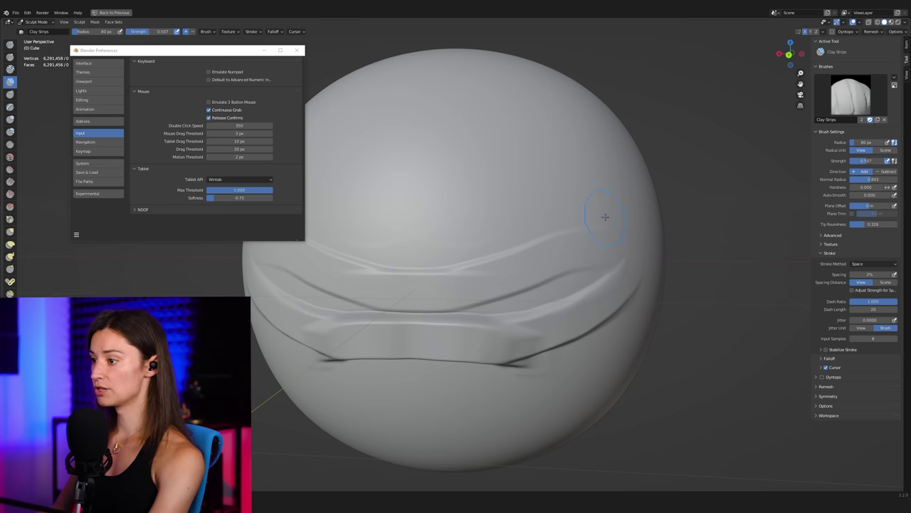
mouse_move(605, 217)
mouse_down()
mouse_move(342, 242)
mouse_move(634, 264)
mouse_move(306, 335)
mouse_move(607, 273)
mouse_move(320, 320)
mouse_up()
middle_drag(320, 320, 498, 306)
mouse_move(555, 220)
mouse_down()
mouse_move(420, 242)
mouse_move(384, 367)
mouse_up()
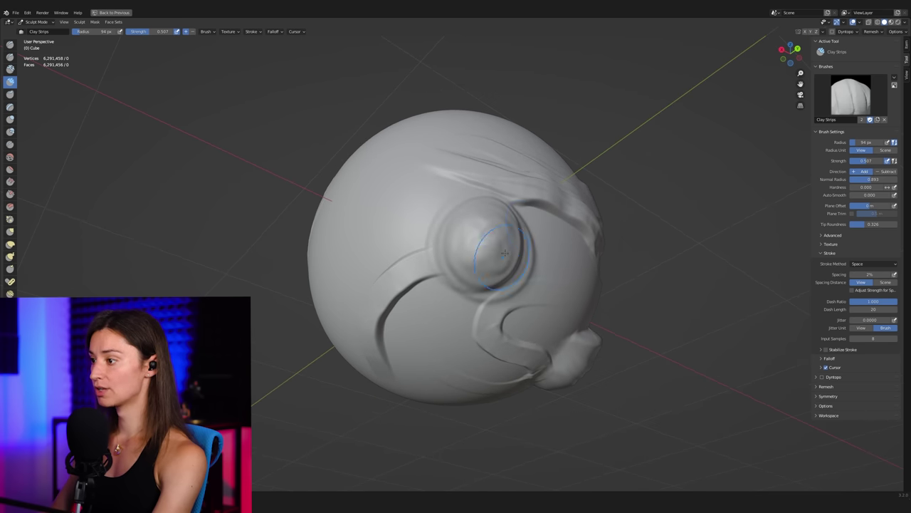
Build up the round knob on the sphere with repeated Clay Strips strokes at a 94 px radius.
mouse_move(489, 292)
mouse_down()
mouse_move(526, 279)
mouse_move(505, 235)
mouse_move(503, 281)
mouse_move(514, 264)
mouse_move(457, 237)
mouse_move(458, 260)
mouse_move(492, 249)
mouse_up()
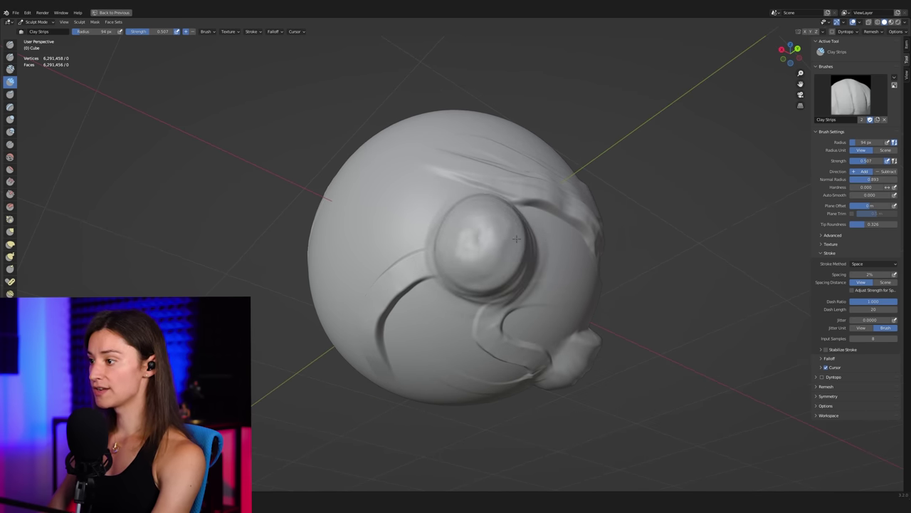
middle_drag(491, 249, 502, 258)
drag(502, 258, 517, 206)
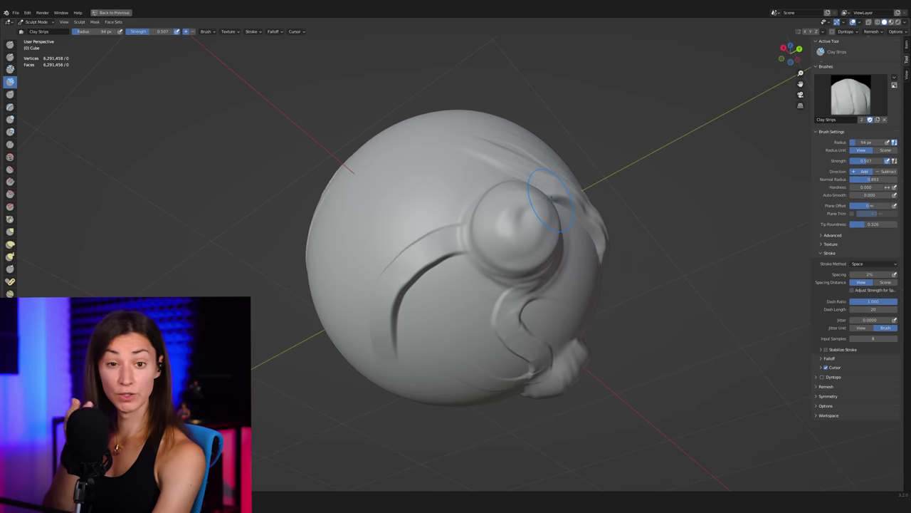
mouse_move(550, 200)
middle_down()
mouse_move(441, 214)
mouse_move(458, 223)
middle_up()
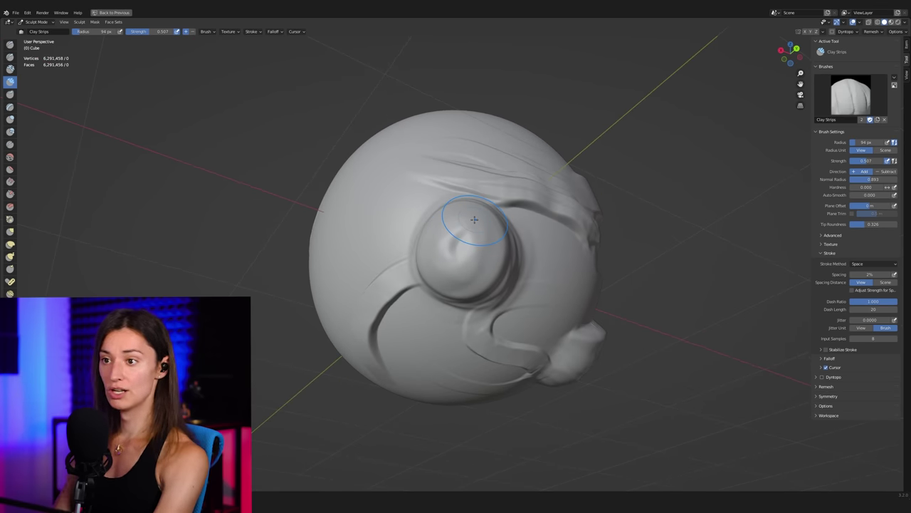
Switch to the Fill brush and fill the crease where the round knob meets the side of the sphere.
key(shift+f)
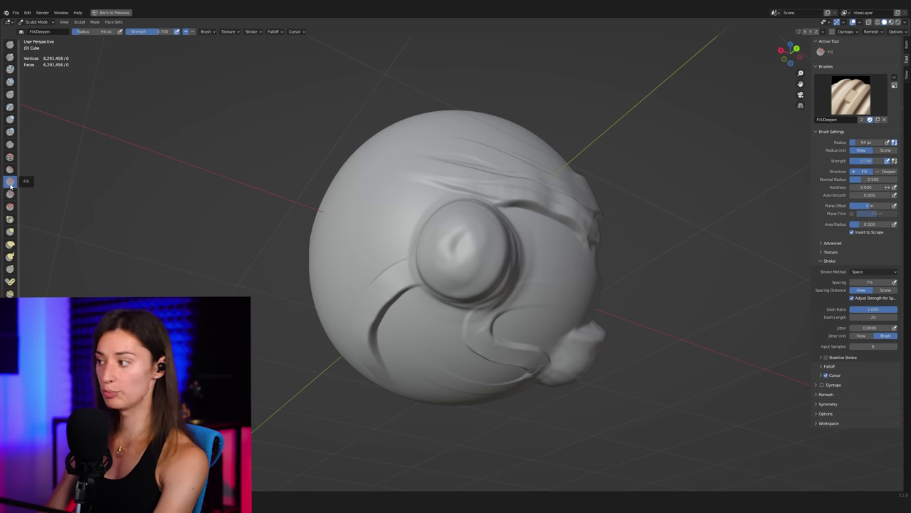
middle_drag(427, 206, 431, 214)
scroll(431, 213, up, 2)
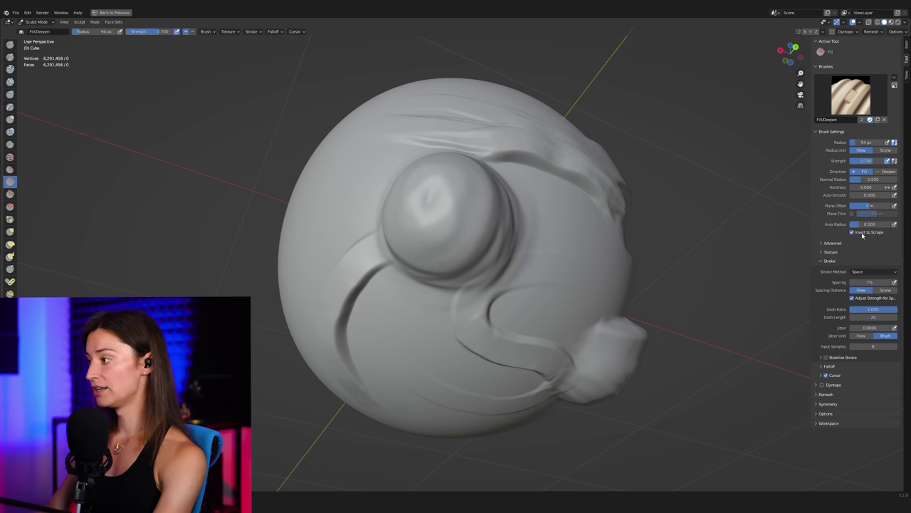
middle_drag(470, 235, 420, 235)
scroll(464, 207, up, 3)
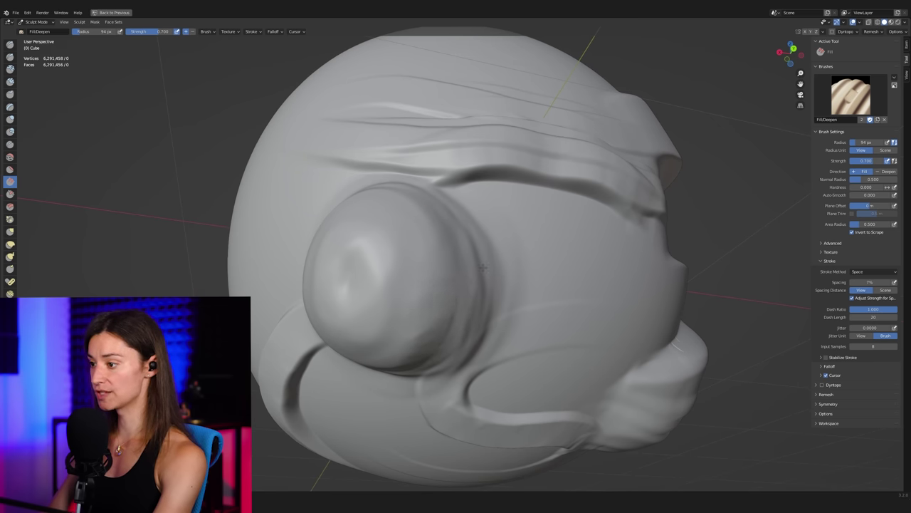
middle_drag(410, 224, 386, 179)
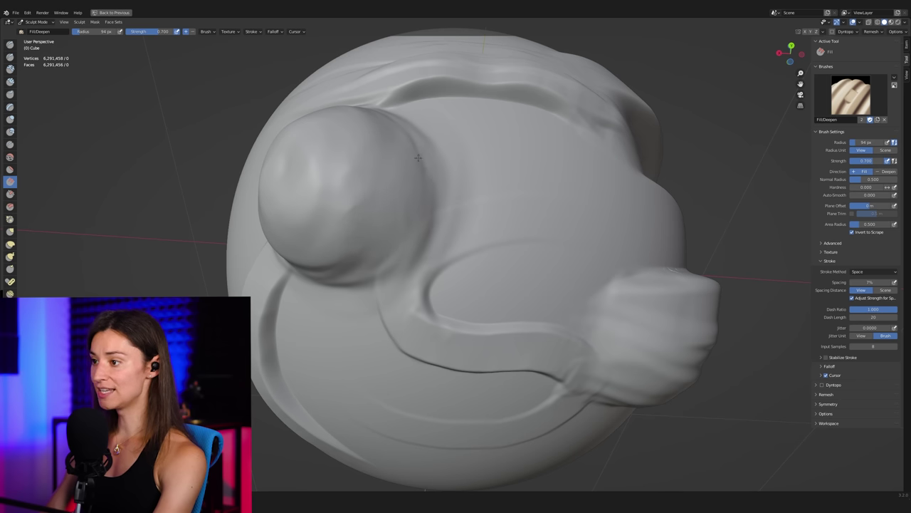
drag(420, 154, 431, 257)
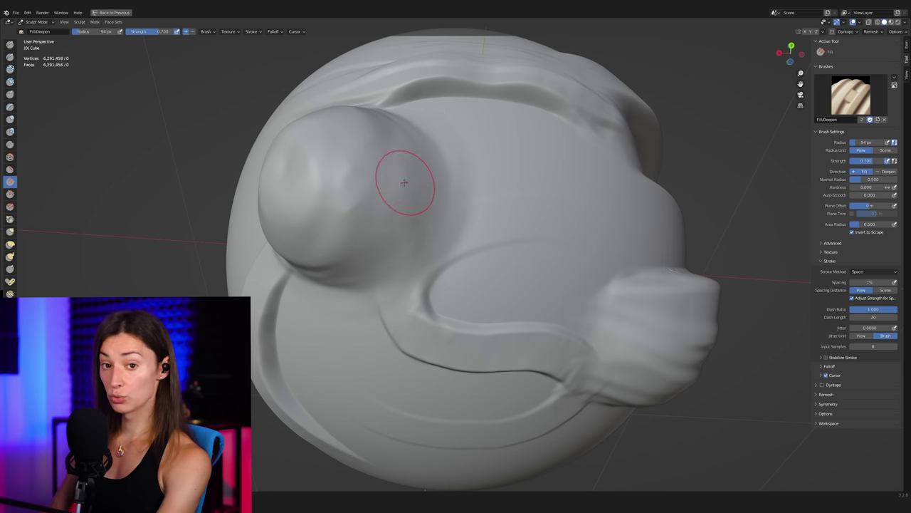
mouse_move(416, 204)
middle_down()
mouse_move(459, 159)
mouse_move(525, 163)
middle_up()
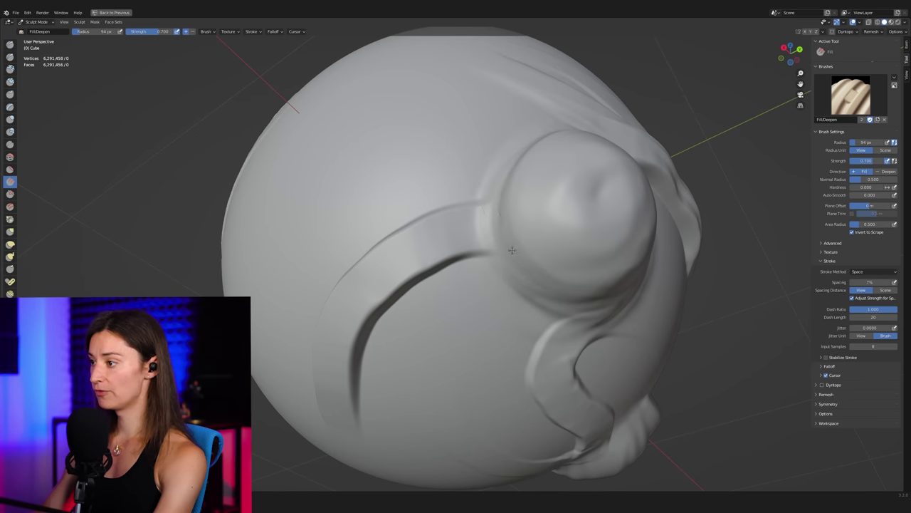
Fill the groove along the upper edge of the curved strip beside the knob with a Fill stroke.
mouse_move(519, 163)
middle_down()
mouse_move(533, 254)
mouse_move(563, 266)
mouse_move(576, 245)
middle_up()
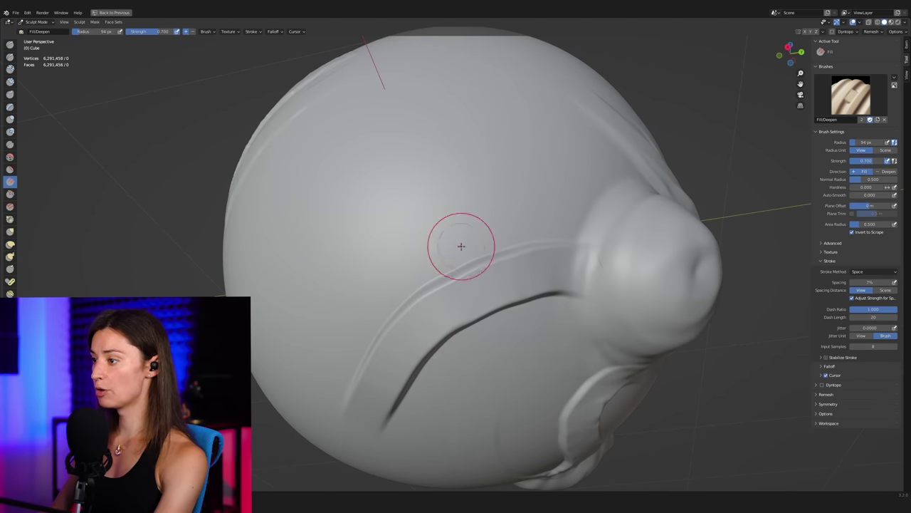
middle_drag(462, 244, 454, 274)
scroll(454, 273, up, 3)
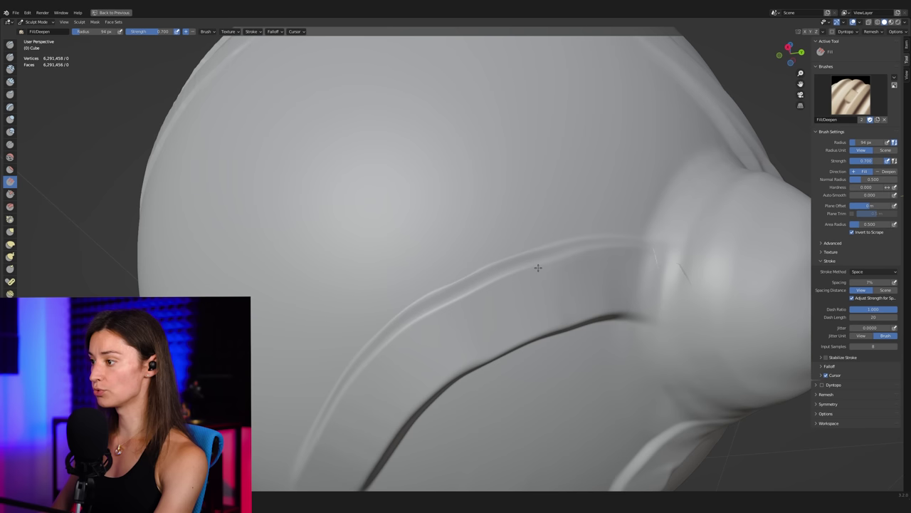
drag(554, 253, 452, 300)
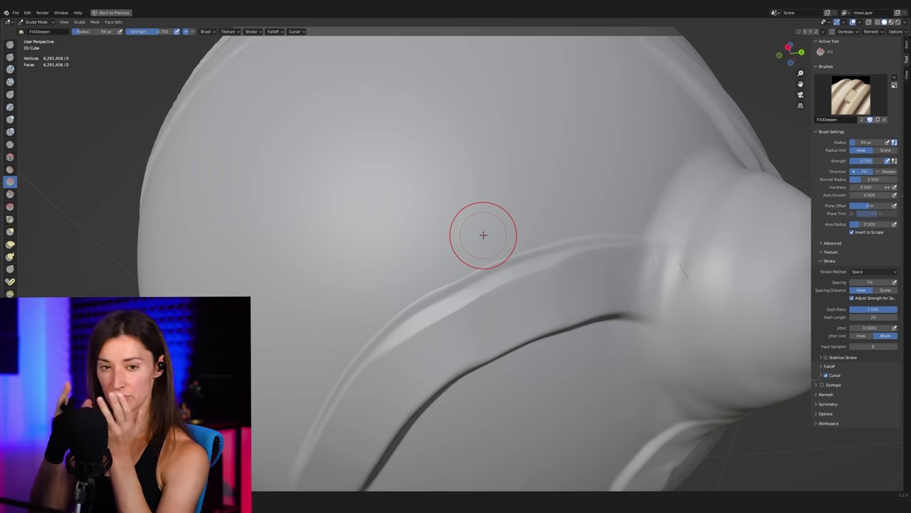
Increase the Area Radius to 0.859 for the Fill brush and to 0.875 for the Scrape brush.
middle_drag(401, 239, 417, 212)
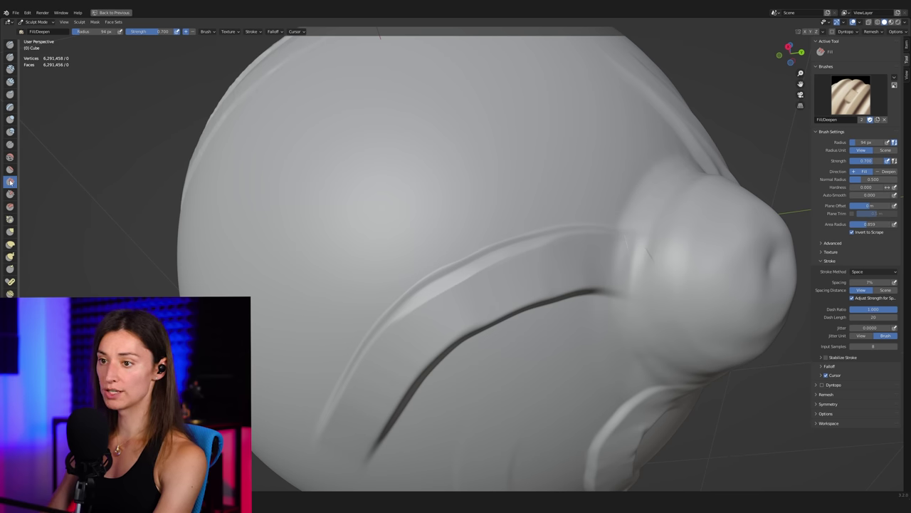
middle_drag(291, 183, 356, 189)
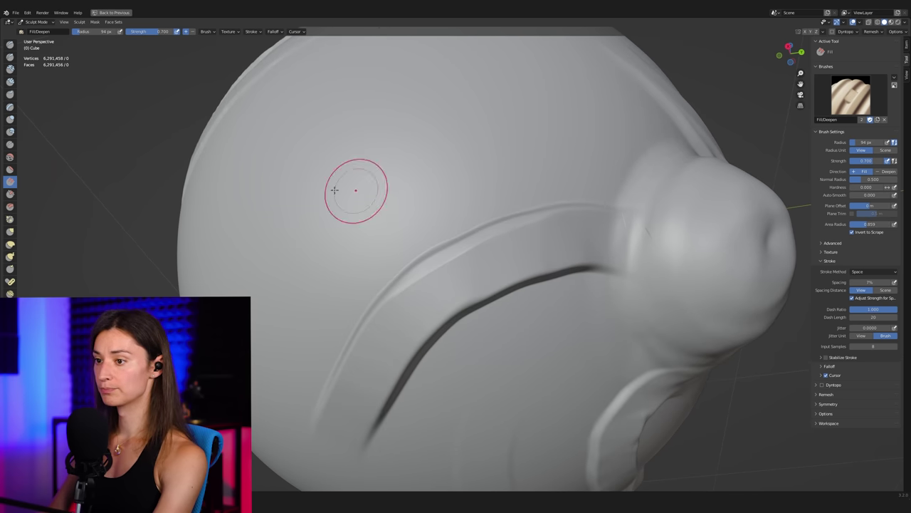
click(11, 193)
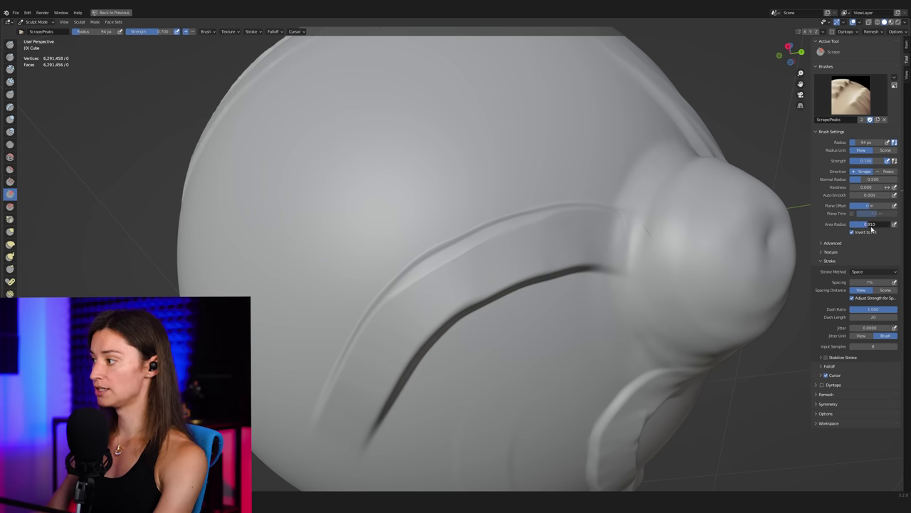
mouse_move(452, 167)
middle_down()
mouse_move(515, 240)
mouse_move(492, 206)
middle_up()
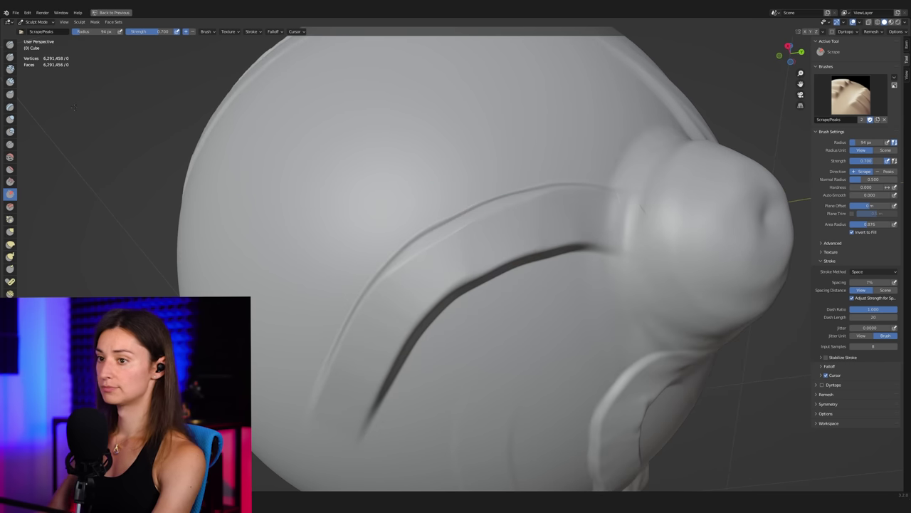
Use the Fill brush to blend the deep crease below the curved strip and its upper edge into the sphere.
click(10, 182)
middle_drag(355, 203, 457, 151)
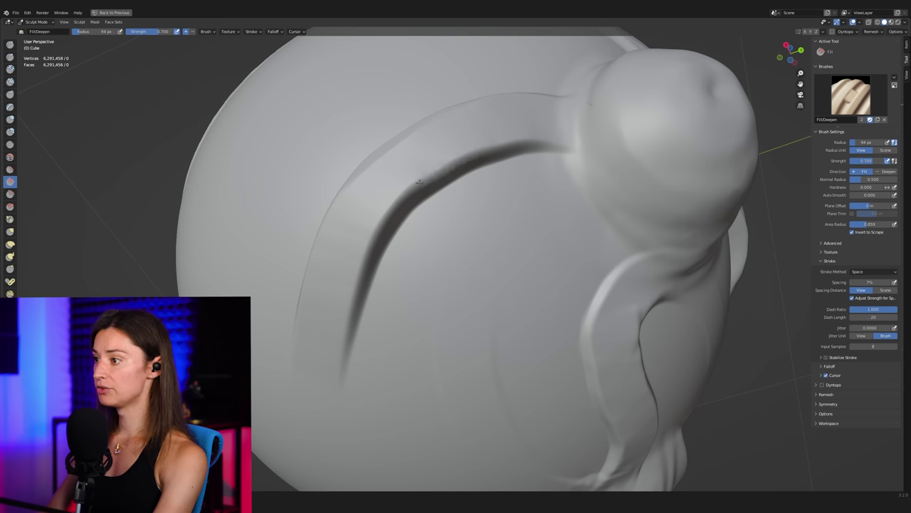
mouse_move(457, 151)
mouse_down()
mouse_move(373, 224)
mouse_move(418, 181)
mouse_move(359, 257)
mouse_move(371, 244)
mouse_move(364, 266)
mouse_move(388, 226)
mouse_move(360, 294)
mouse_move(410, 205)
mouse_move(351, 289)
mouse_move(431, 168)
mouse_move(344, 253)
mouse_up()
drag(426, 155, 342, 264)
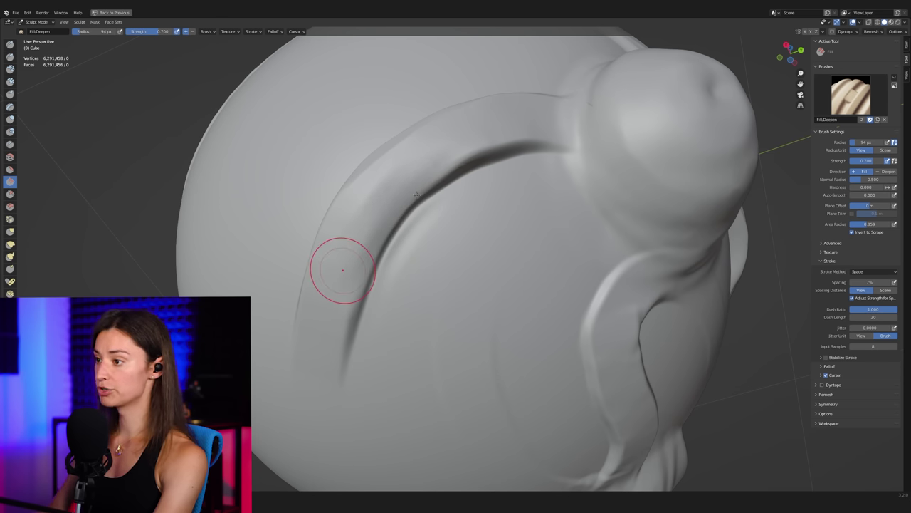
middle_drag(342, 264, 413, 234)
drag(473, 197, 370, 285)
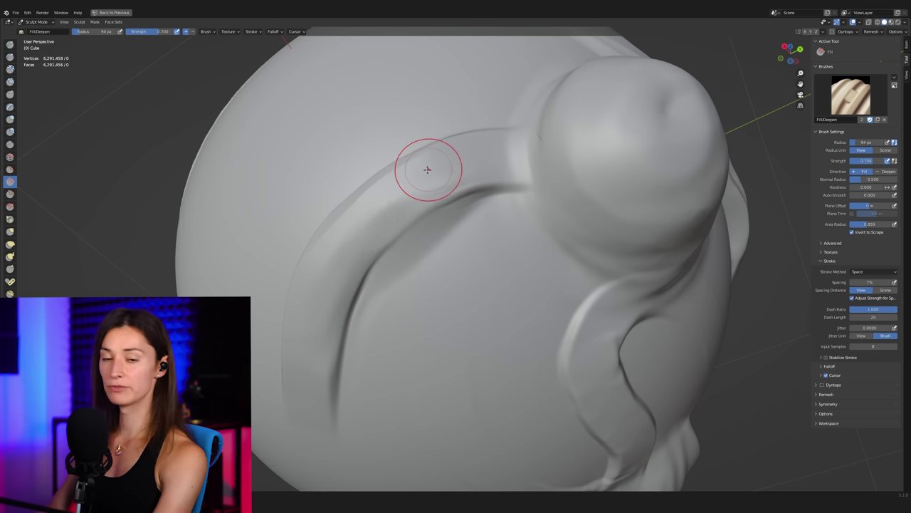
mouse_move(428, 168)
middle_down()
mouse_move(401, 199)
mouse_move(487, 301)
middle_up()
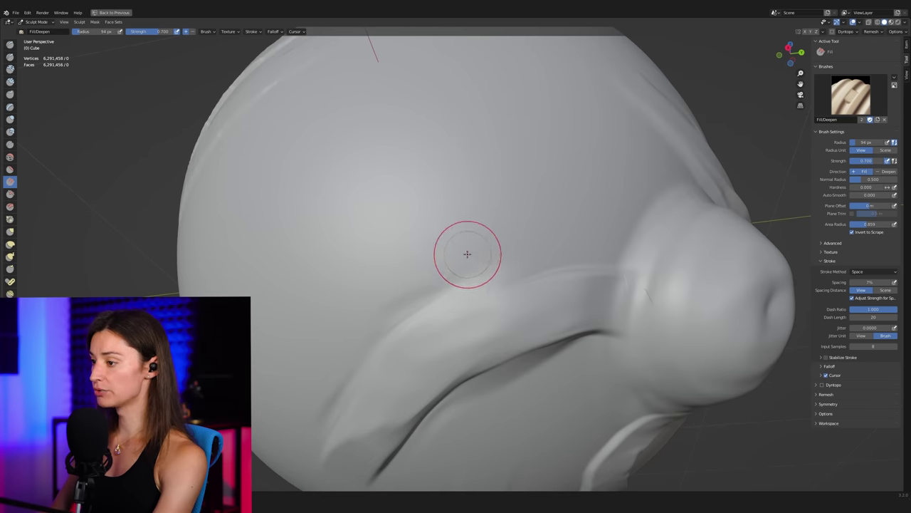
middle_drag(466, 252, 470, 264)
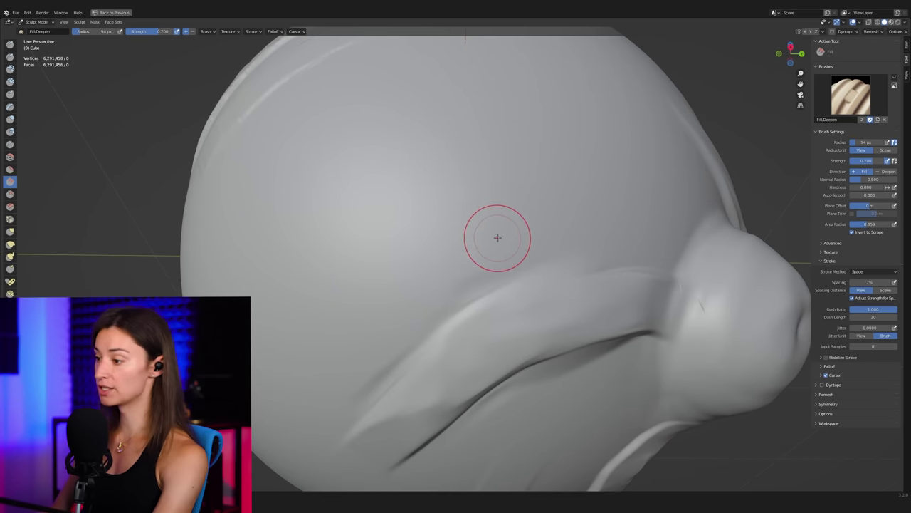
Build up two mirrored round mounds on the smooth side of the sphere with Clay Strips and X symmetry.
mouse_move(494, 236)
middle_down()
mouse_move(505, 225)
mouse_move(512, 266)
middle_up()
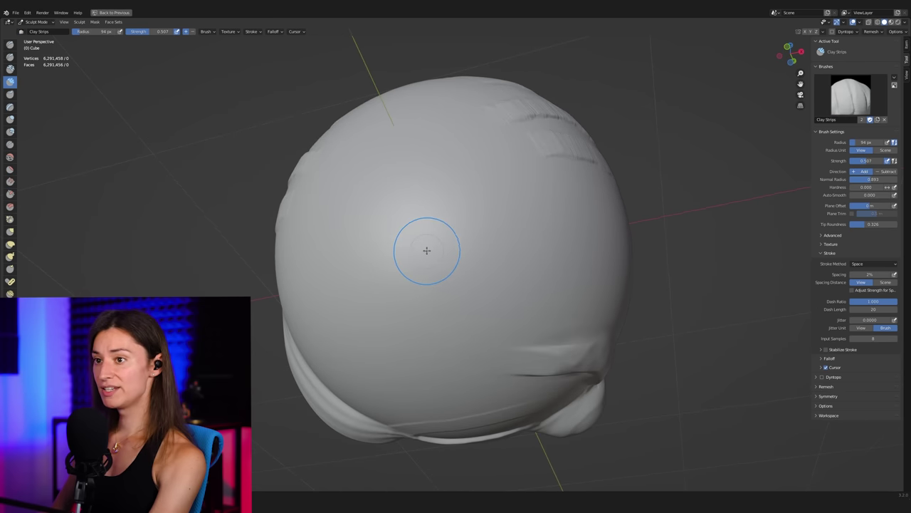
drag(490, 267, 499, 281)
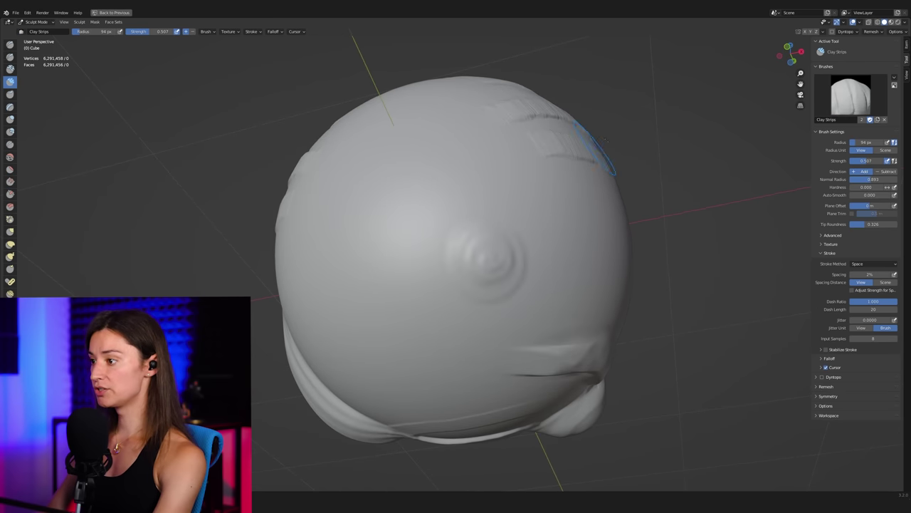
key(ctrl+z)
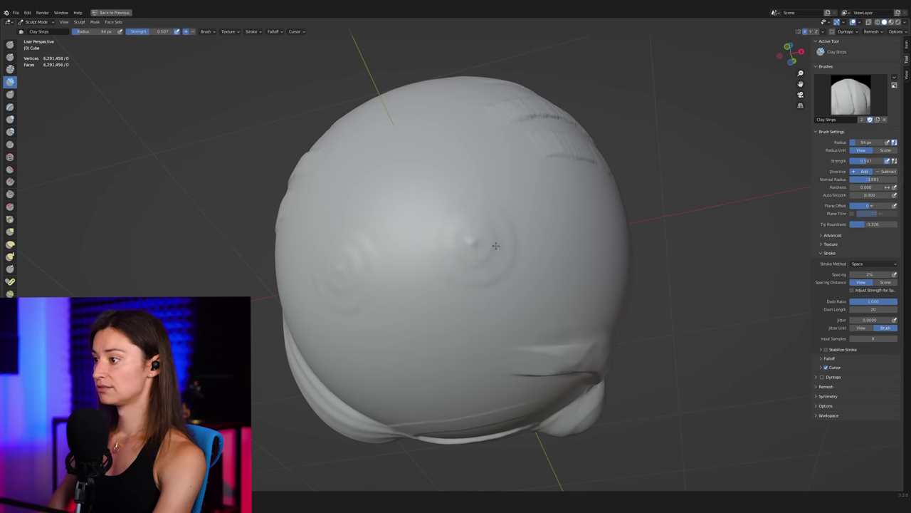
mouse_move(495, 245)
mouse_down()
mouse_move(485, 235)
mouse_move(498, 227)
mouse_move(491, 224)
mouse_move(492, 263)
mouse_move(503, 186)
mouse_move(492, 271)
mouse_move(498, 214)
mouse_up()
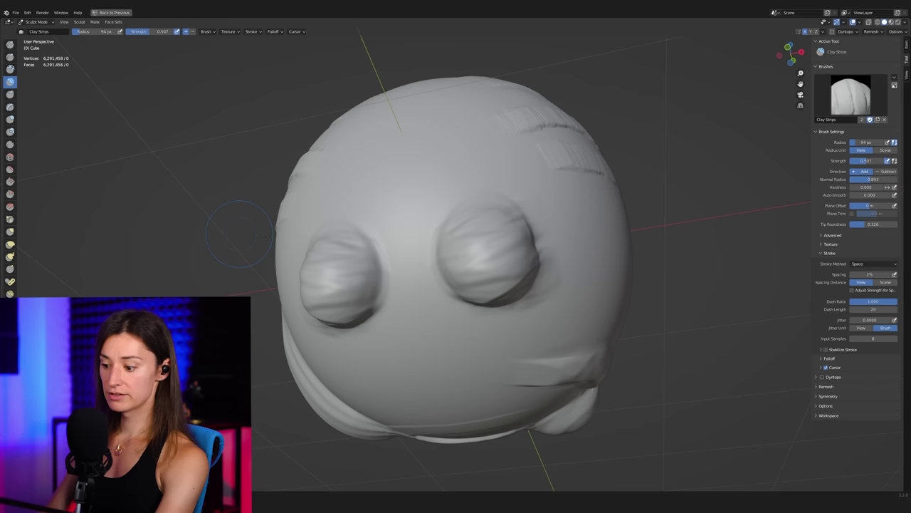
Switch to the Fill brush and fill the wrinkles on the front of the two mirrored mounds.
key(shift+f)
mouse_move(238, 235)
middle_down()
mouse_move(463, 214)
mouse_move(478, 221)
middle_up()
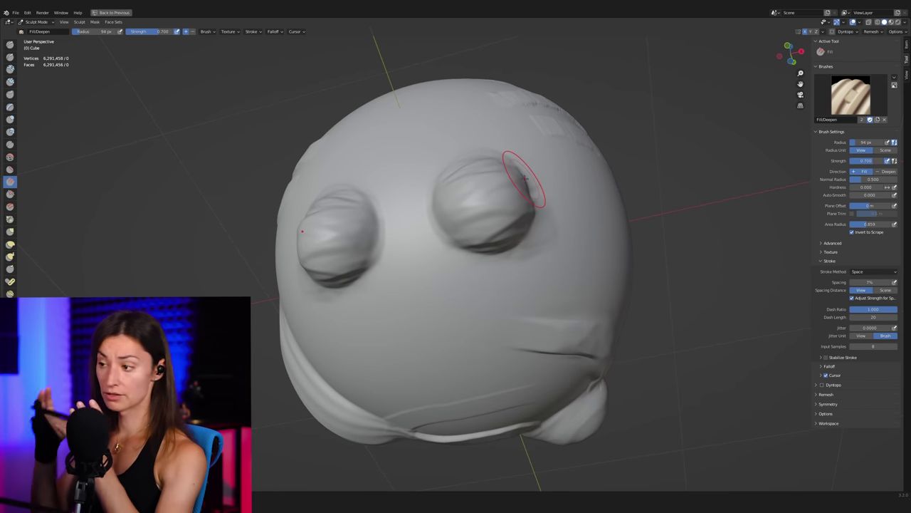
drag(488, 231, 474, 209)
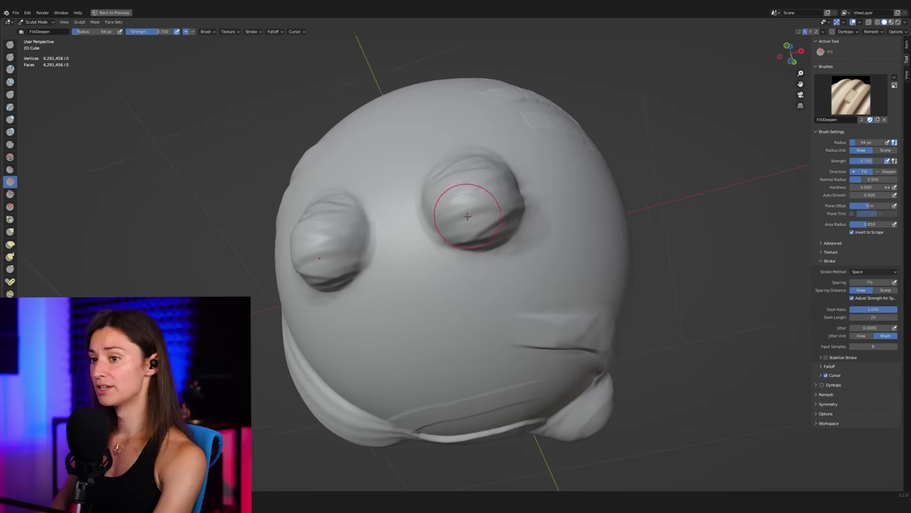
scroll(491, 199, up, 2)
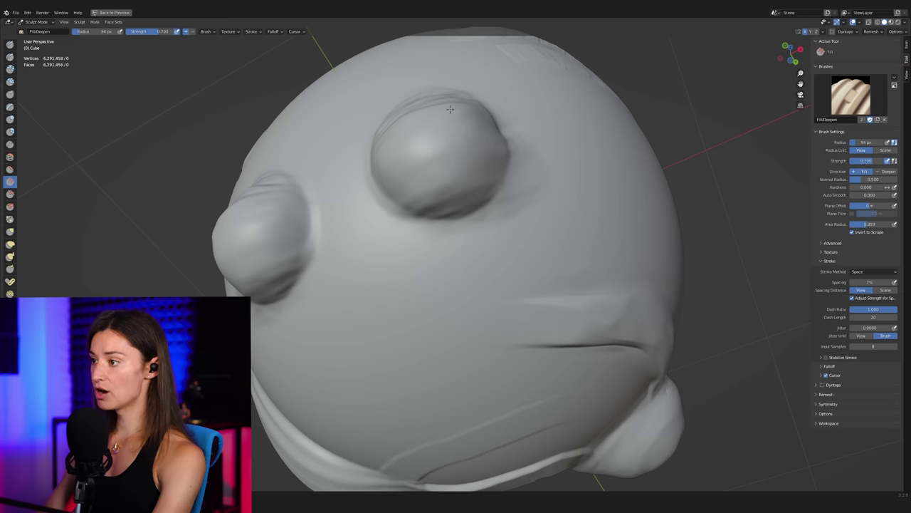
Fill the creases at the outer sides of the mirrored mounds to blend them into the sphere.
mouse_move(450, 166)
middle_down()
mouse_move(466, 197)
mouse_move(496, 206)
mouse_move(475, 183)
middle_up()
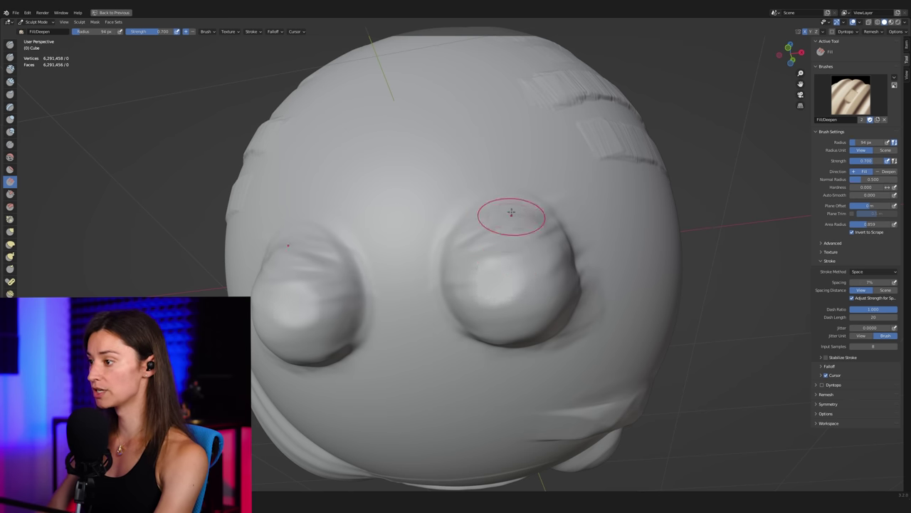
middle_drag(513, 209, 517, 191)
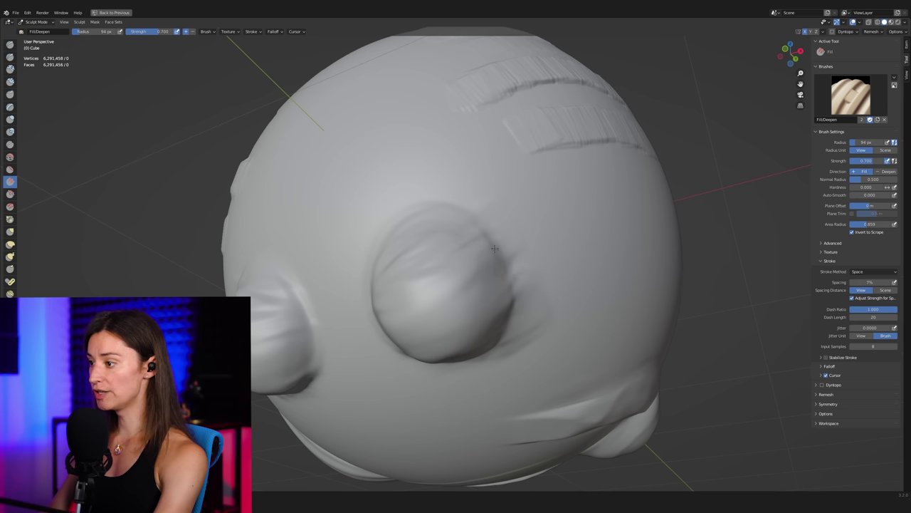
middle_drag(487, 322, 433, 277)
scroll(433, 277, up, 4)
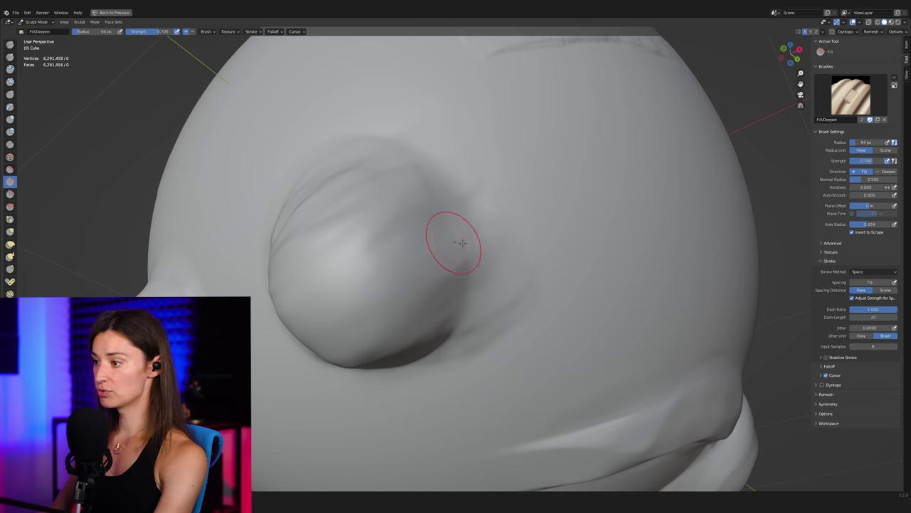
mouse_move(458, 240)
middle_down()
mouse_move(555, 288)
mouse_move(503, 213)
middle_up()
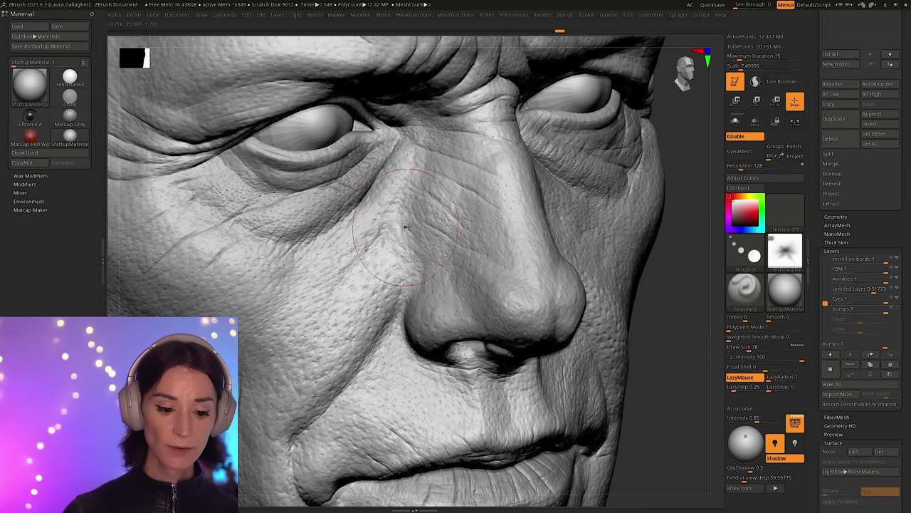
mouse_move(405, 227)
right_down()
mouse_move(505, 171)
mouse_move(591, 157)
right_up()
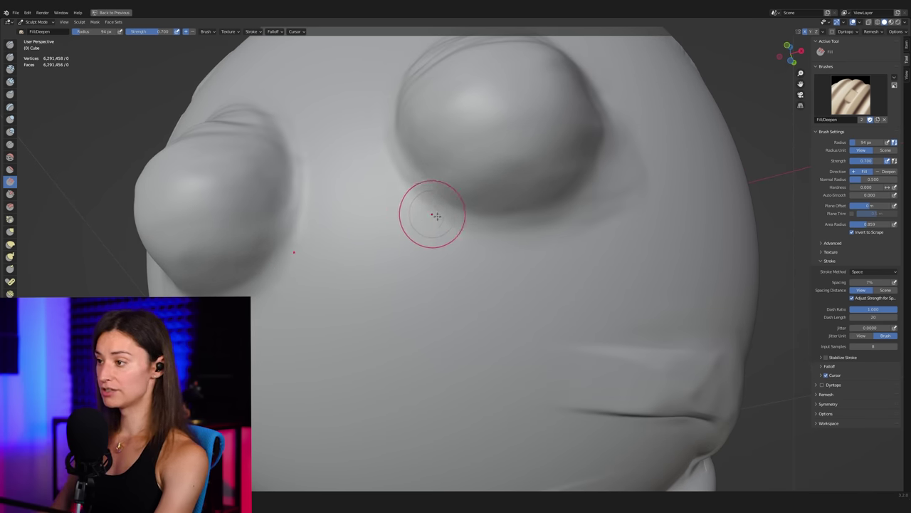
Examine the blended creases around the two mirrored mounds from the front, from above and from the side.
mouse_move(435, 215)
middle_down()
mouse_move(449, 228)
mouse_move(468, 210)
mouse_move(444, 240)
middle_up()
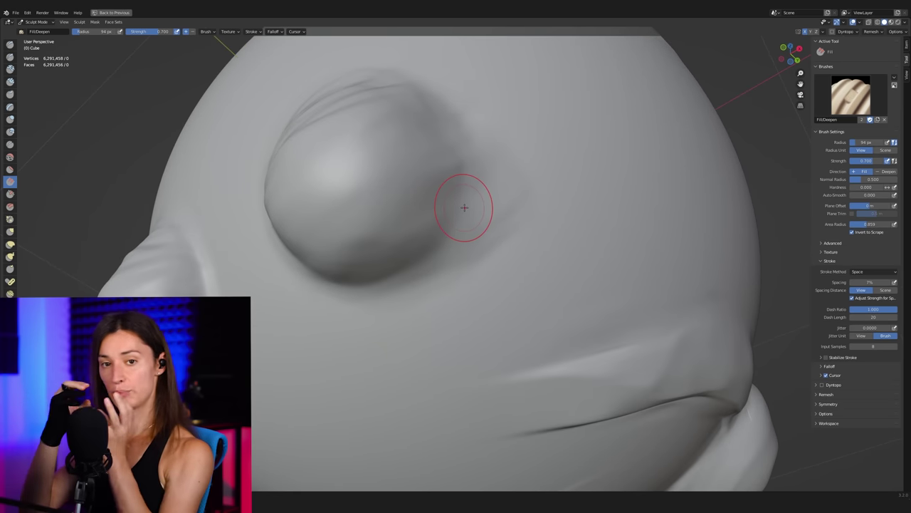
mouse_move(411, 188)
middle_down()
mouse_move(436, 215)
mouse_move(472, 183)
mouse_move(549, 264)
mouse_move(563, 168)
mouse_move(521, 266)
middle_up()
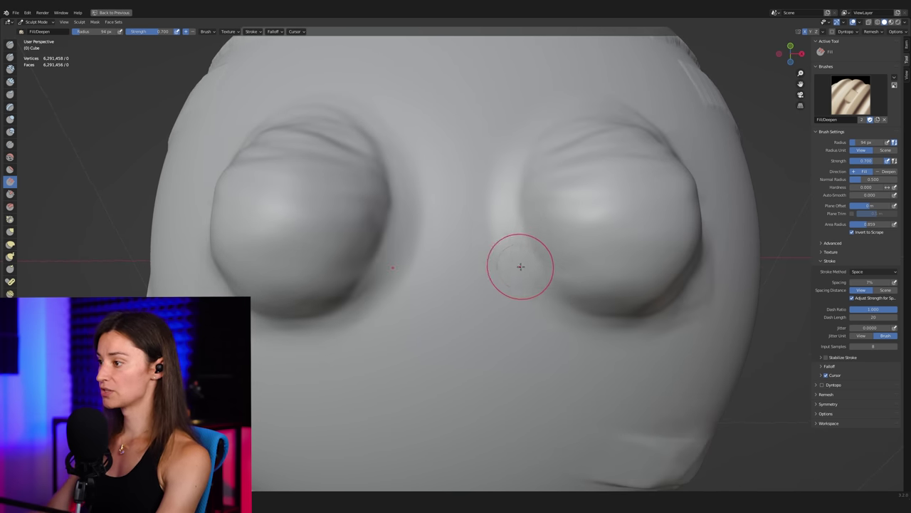
middle_drag(548, 124, 519, 246)
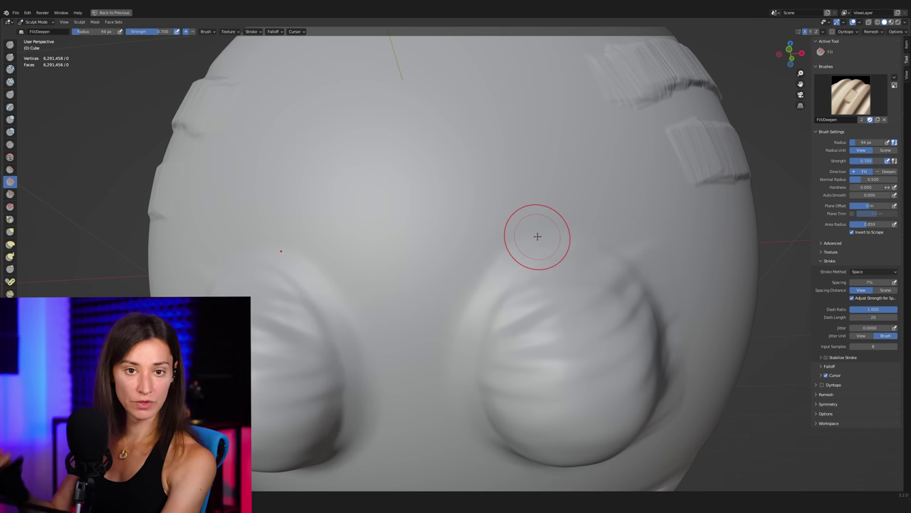
mouse_move(530, 247)
middle_down()
mouse_move(521, 230)
mouse_move(543, 267)
middle_up()
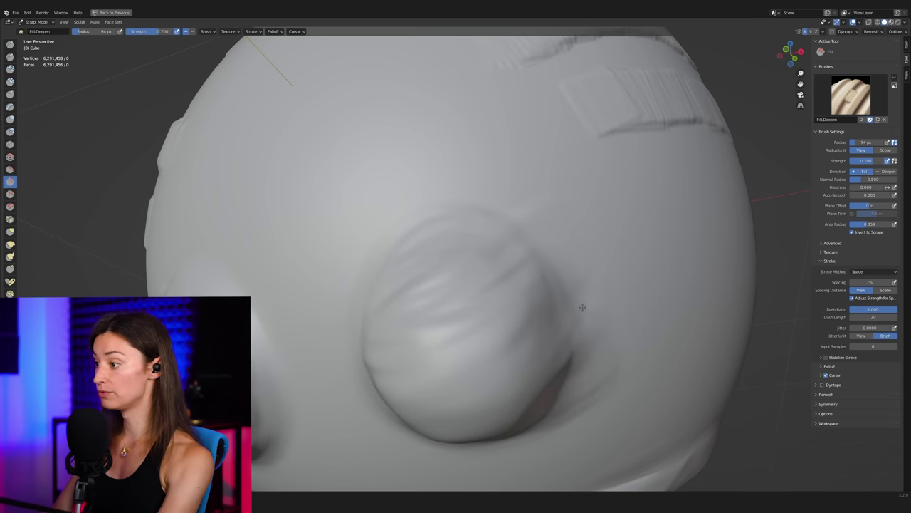
middle_drag(565, 265, 555, 195)
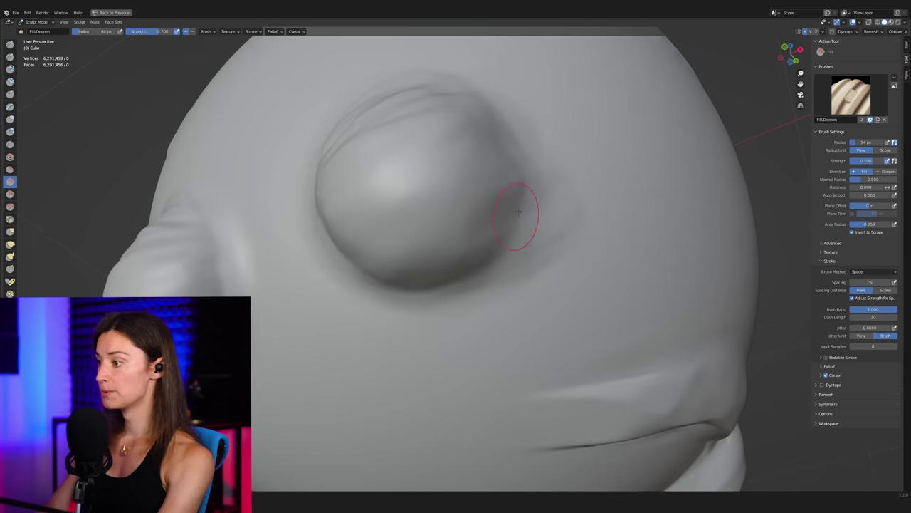
middle_drag(515, 220, 490, 238)
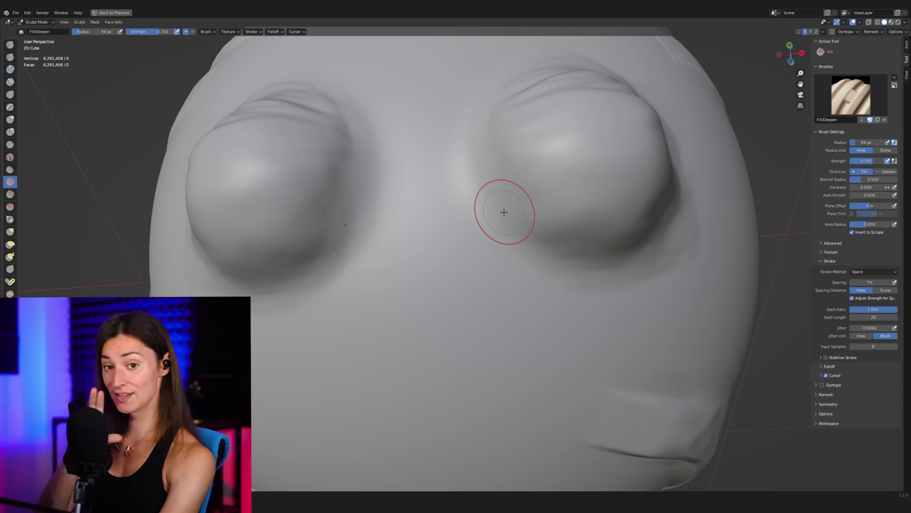
middle_drag(504, 207, 480, 214)
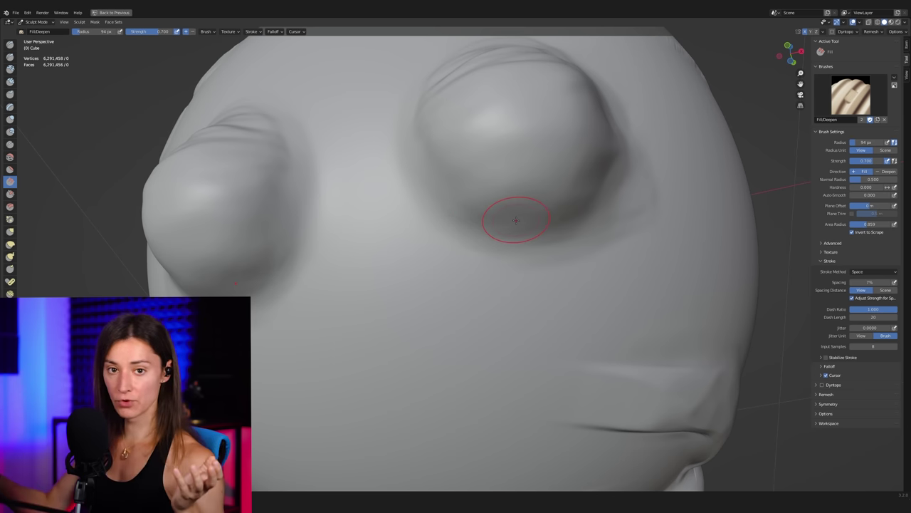
mouse_move(516, 220)
middle_down()
mouse_move(541, 212)
mouse_move(551, 193)
middle_up()
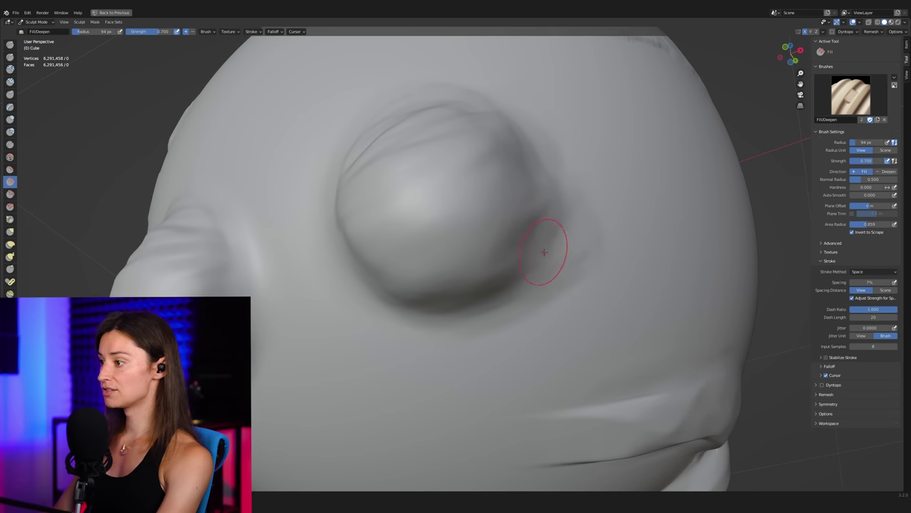
mouse_move(545, 245)
middle_down()
mouse_move(568, 254)
mouse_move(590, 179)
middle_up()
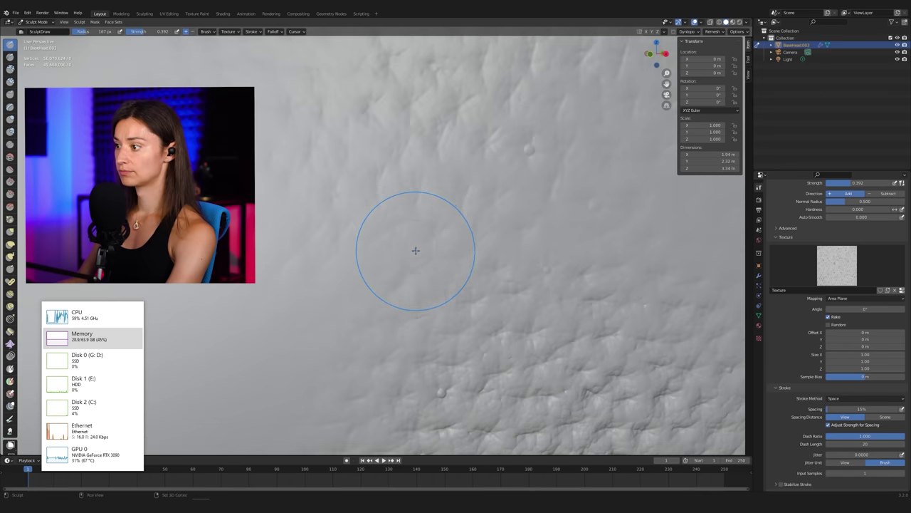
Browse the Outgang website's course list through the Substance Designer, Facial Anatomy, Character Art Pipeline, Texturing and Garment Creation sections.
scroll(415, 251, down, 4)
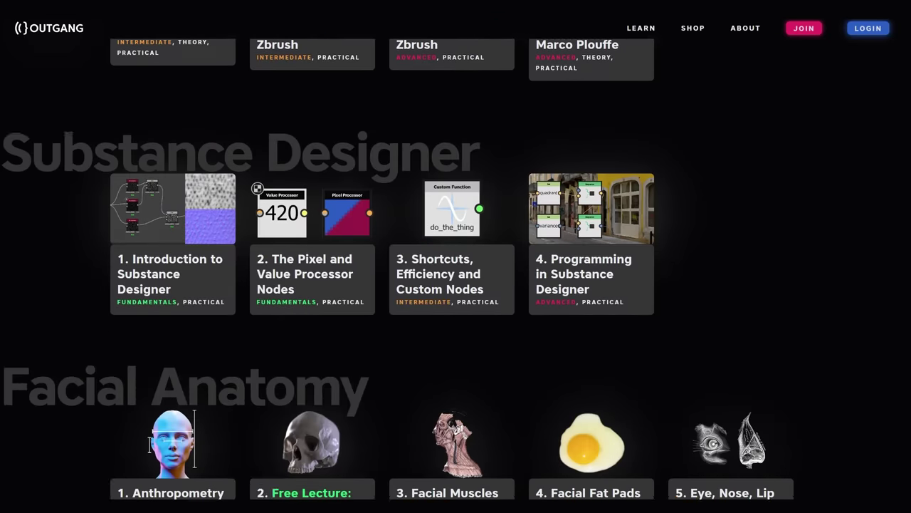
scroll(455, 271, down, 6)
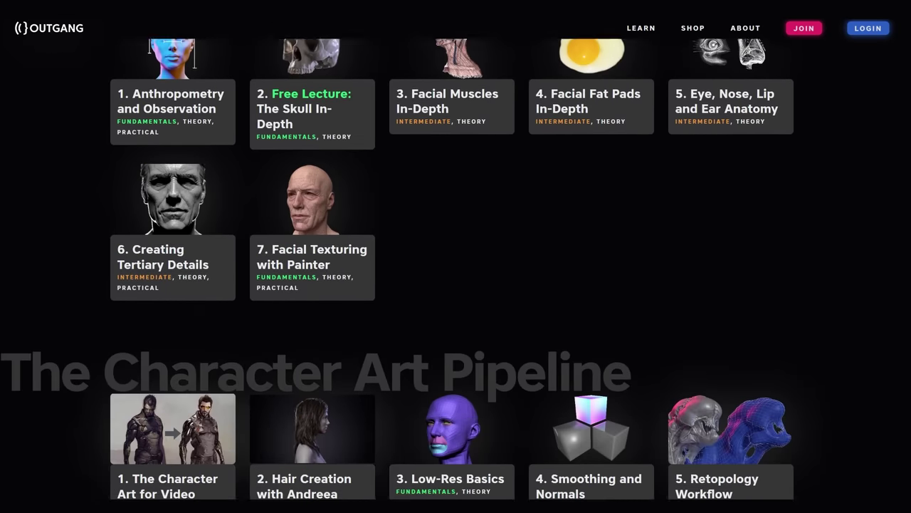
scroll(455, 270, down, 9)
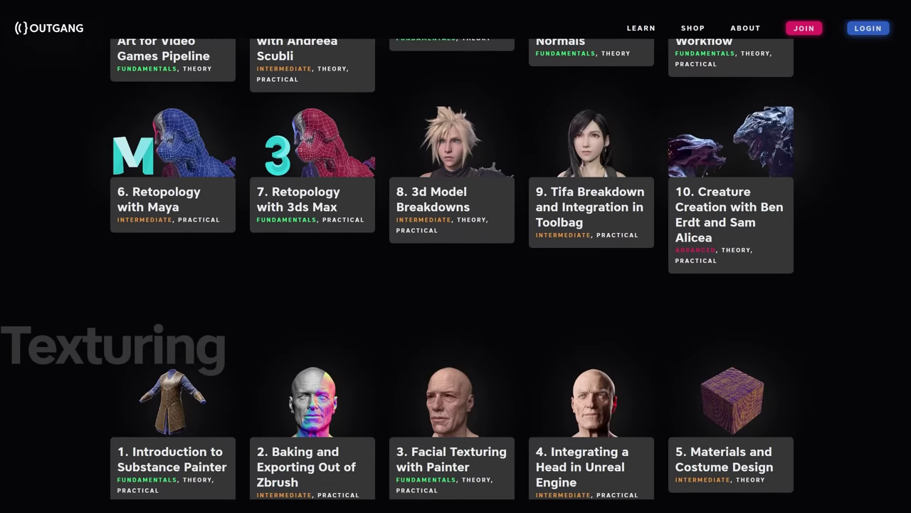
scroll(456, 270, down, 5)
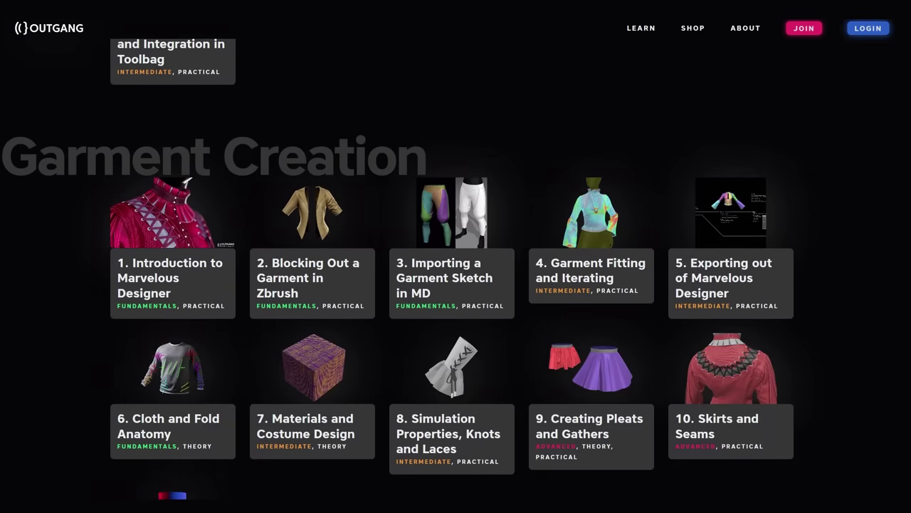